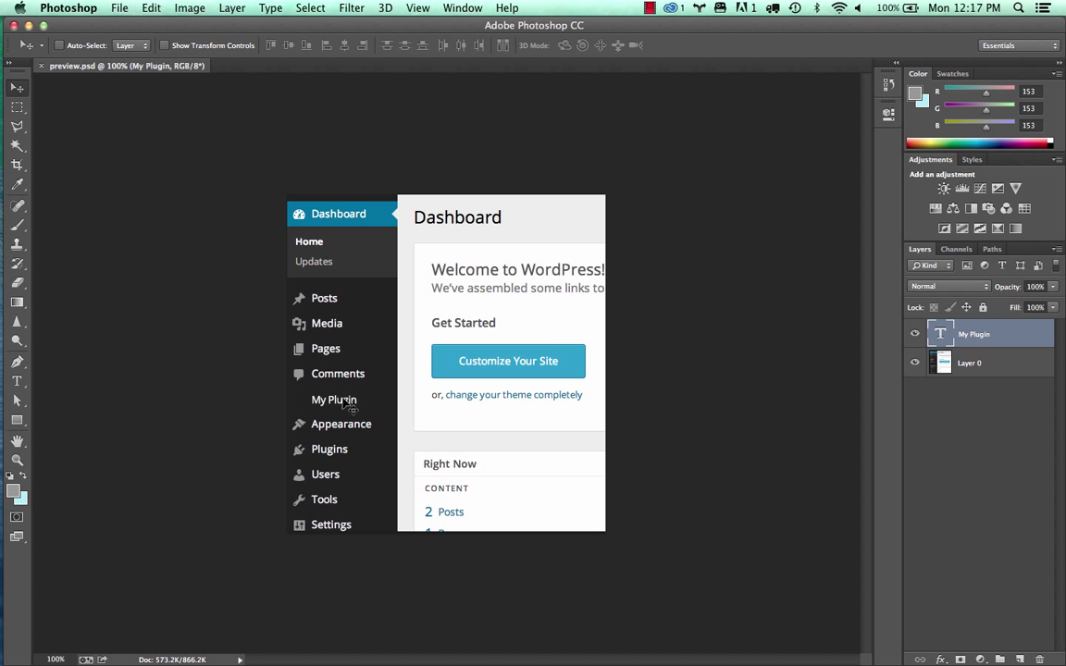
Step: Nudge the My Plugin text layer upward with the Up arrow key
key(Up)
key(Up)
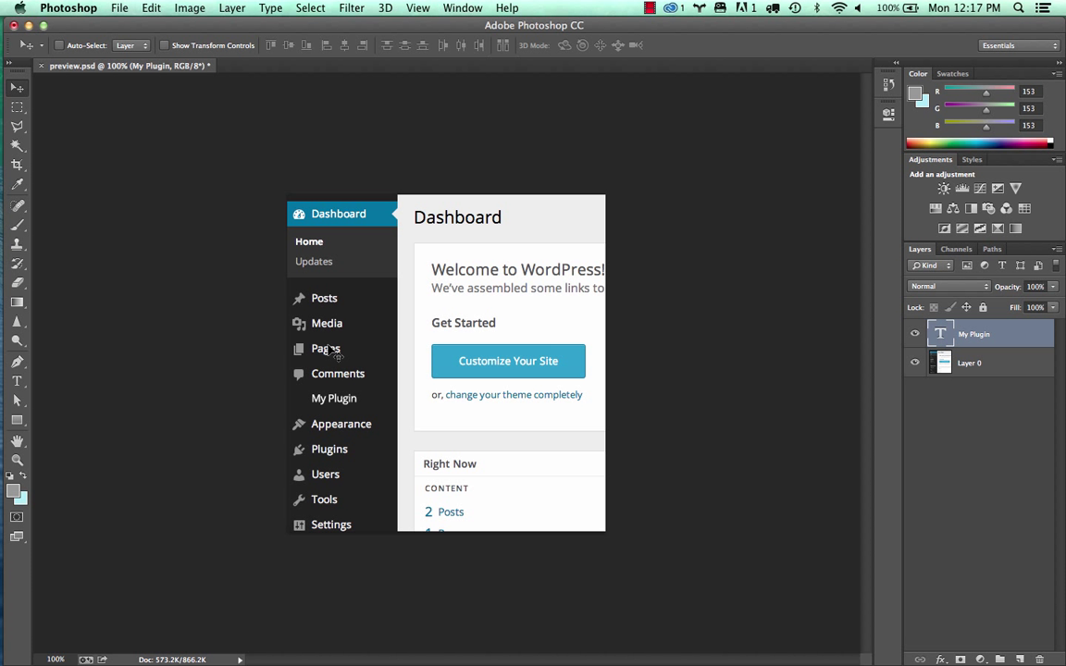
Step: Zoom in, pan to the sidebar menu icons and labels, then zoom to 400%
key(super+plus)
key(super+plus)
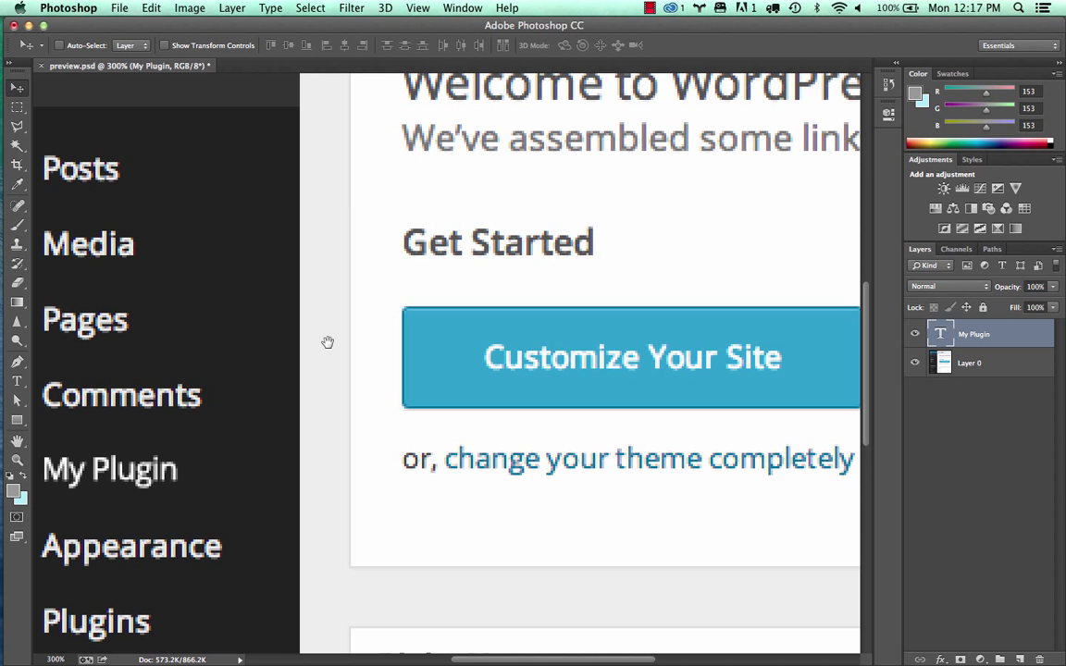
drag(273, 318, 429, 326)
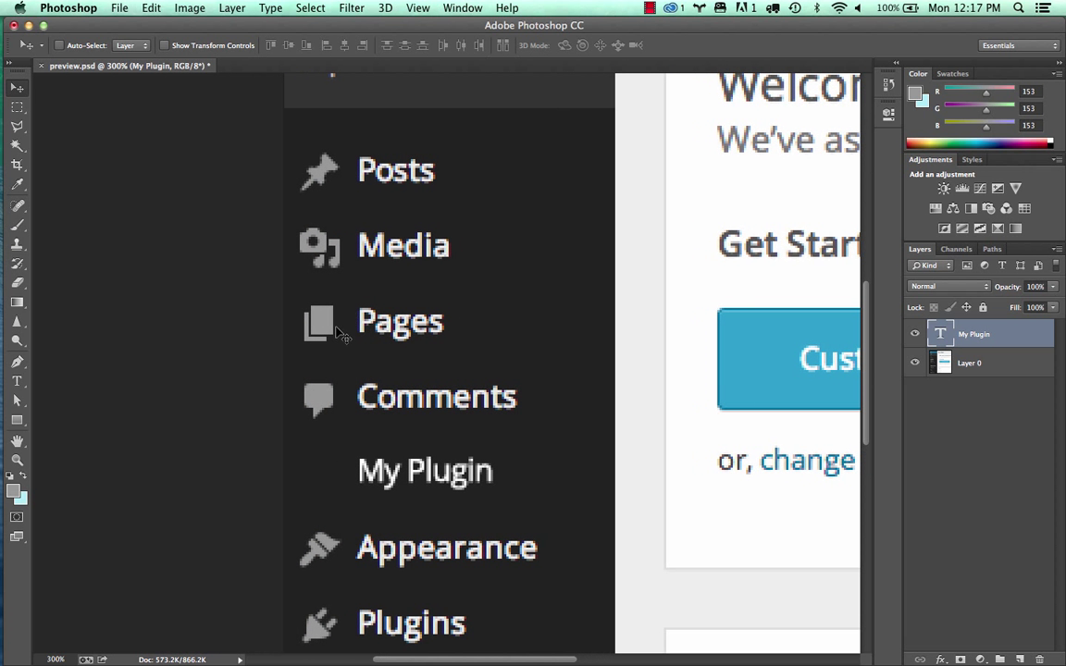
key(super+plus)
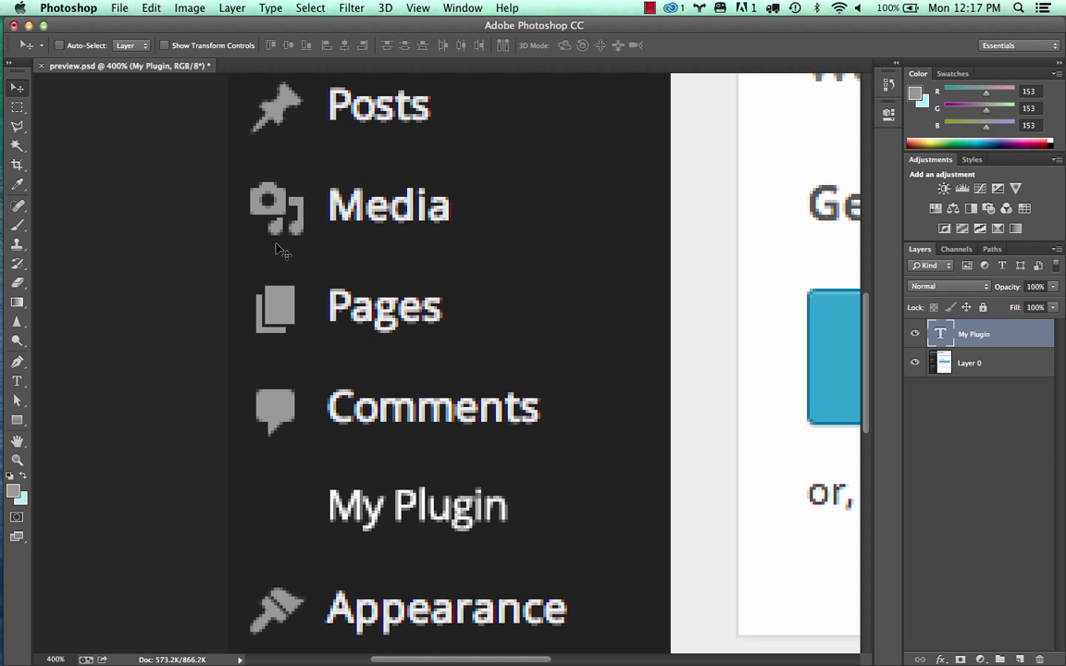
Step: In Guides, Grid & Slices preferences, set a gridline every 10 pixels with 10 subdivisions
click(92, 11)
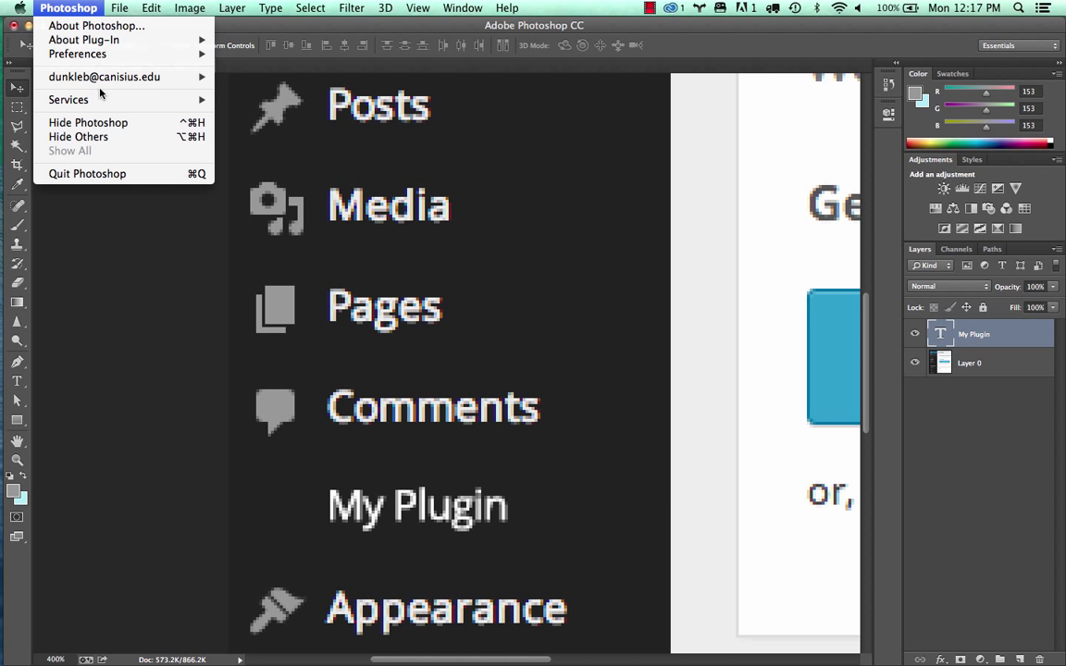
mouse_move(126, 57)
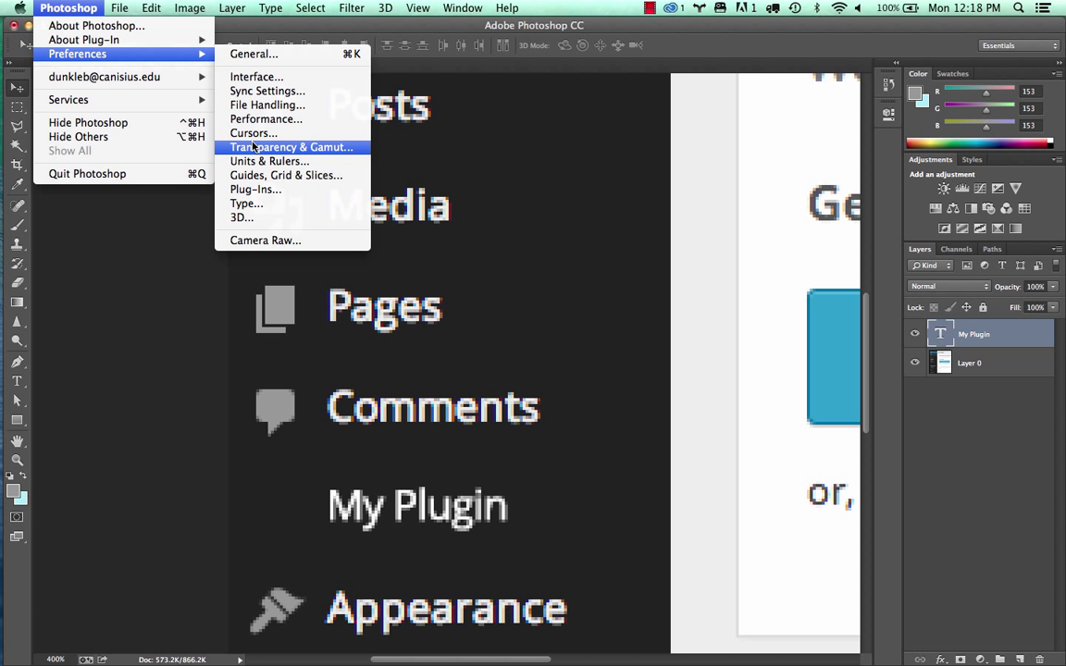
click(253, 176)
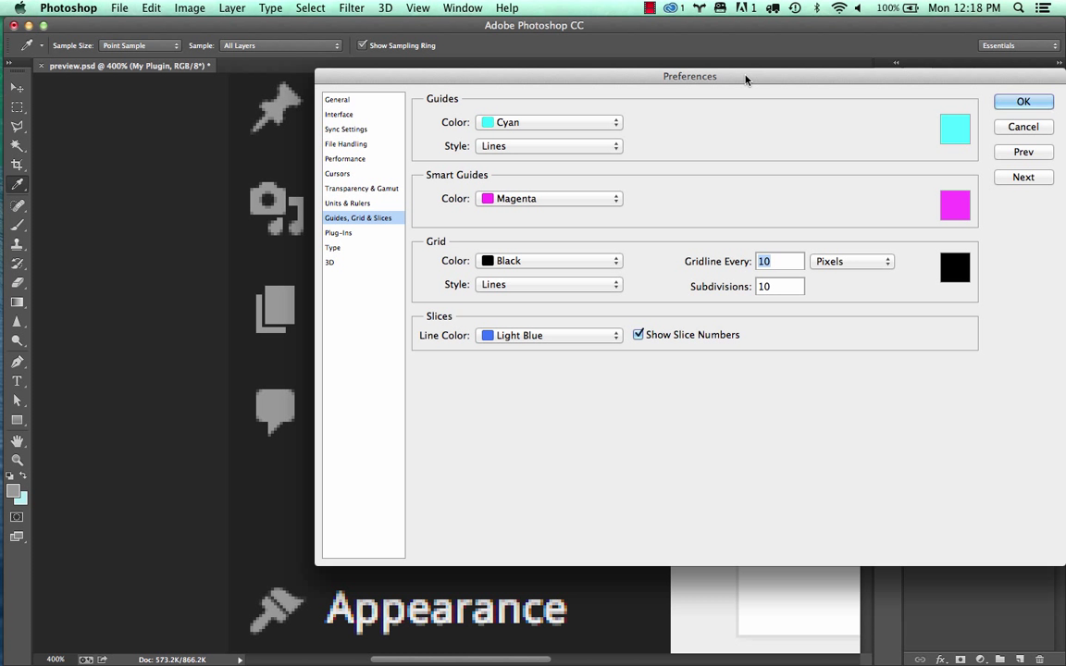
drag(745, 78, 713, 79)
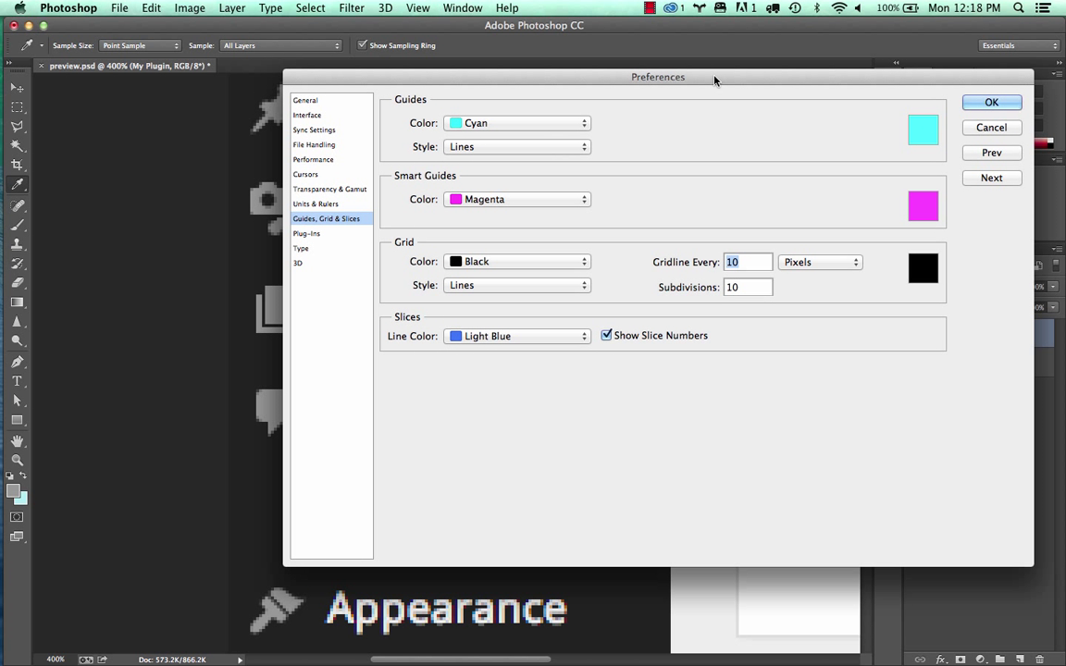
click(991, 102)
Step: Show the grid over the mockup and zoom in around the My Plugin row
key(v)
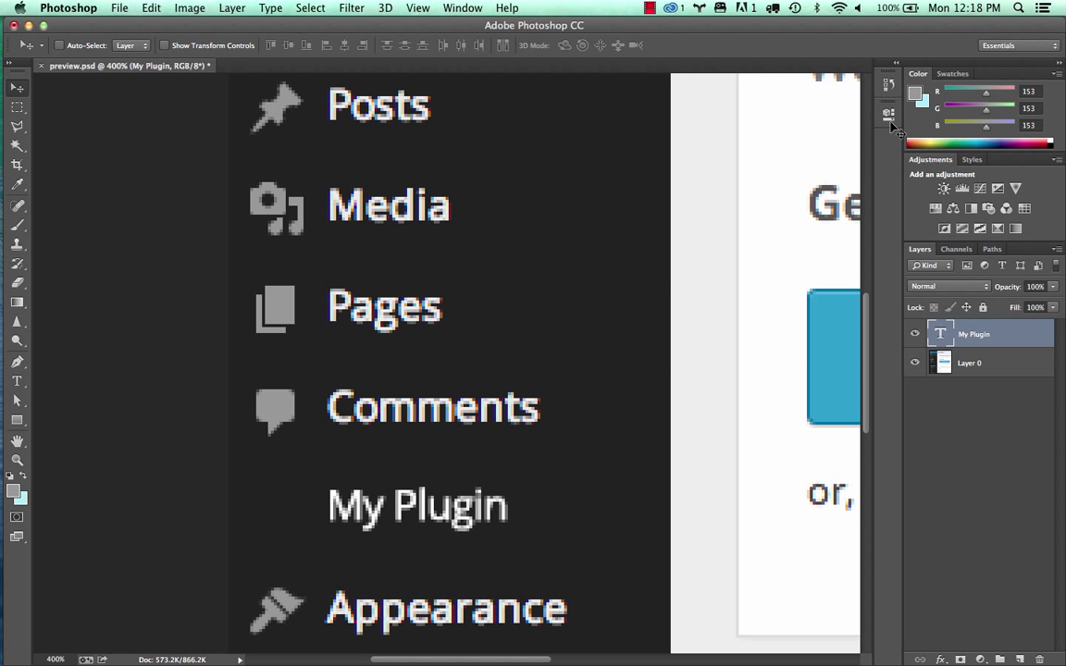
click(418, 8)
mouse_move(483, 249)
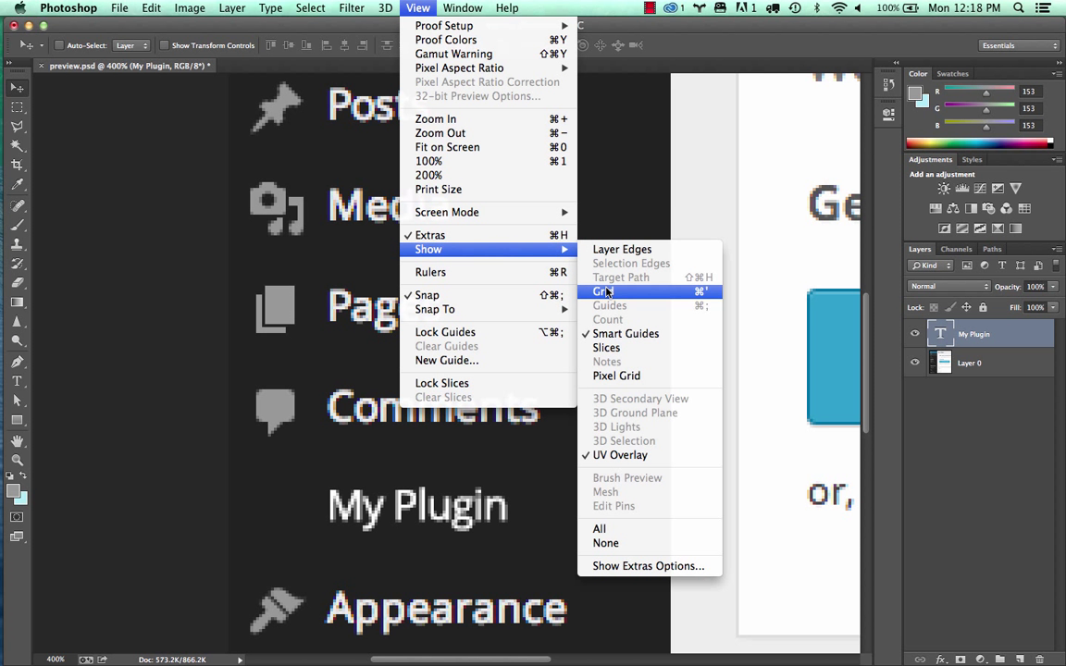
click(605, 292)
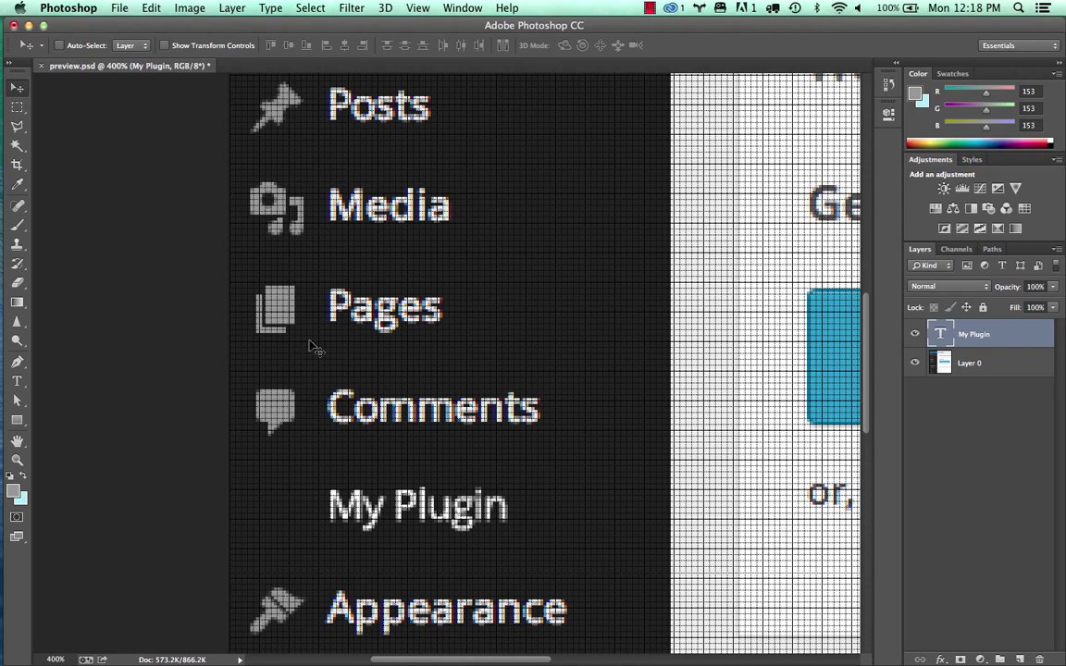
scroll(287, 421, up, 5)
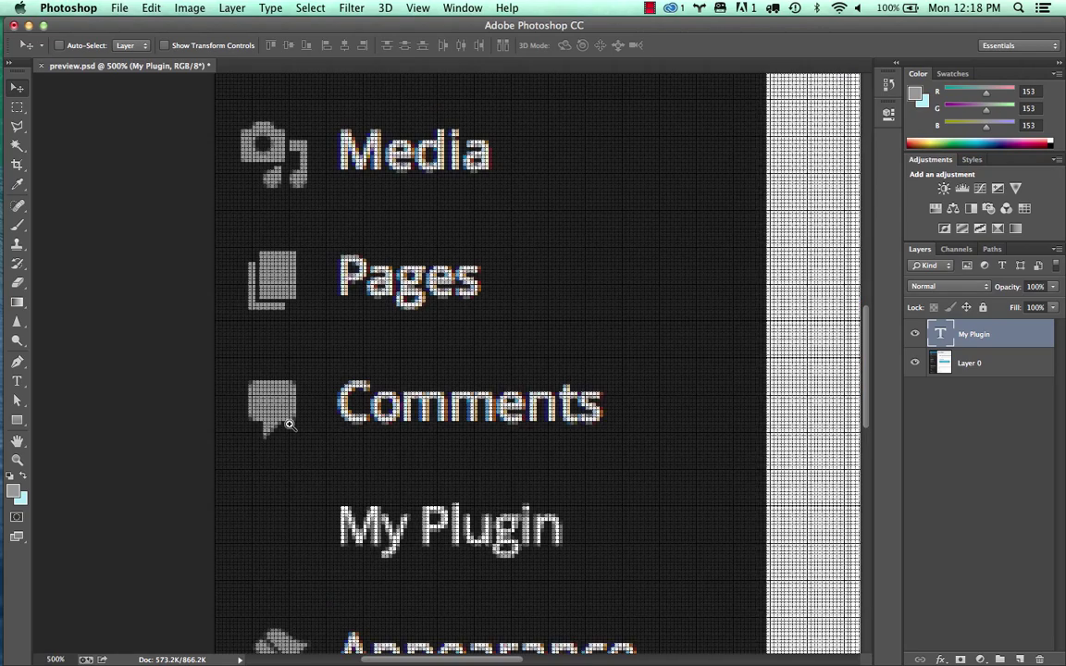
scroll(325, 429, down, 3)
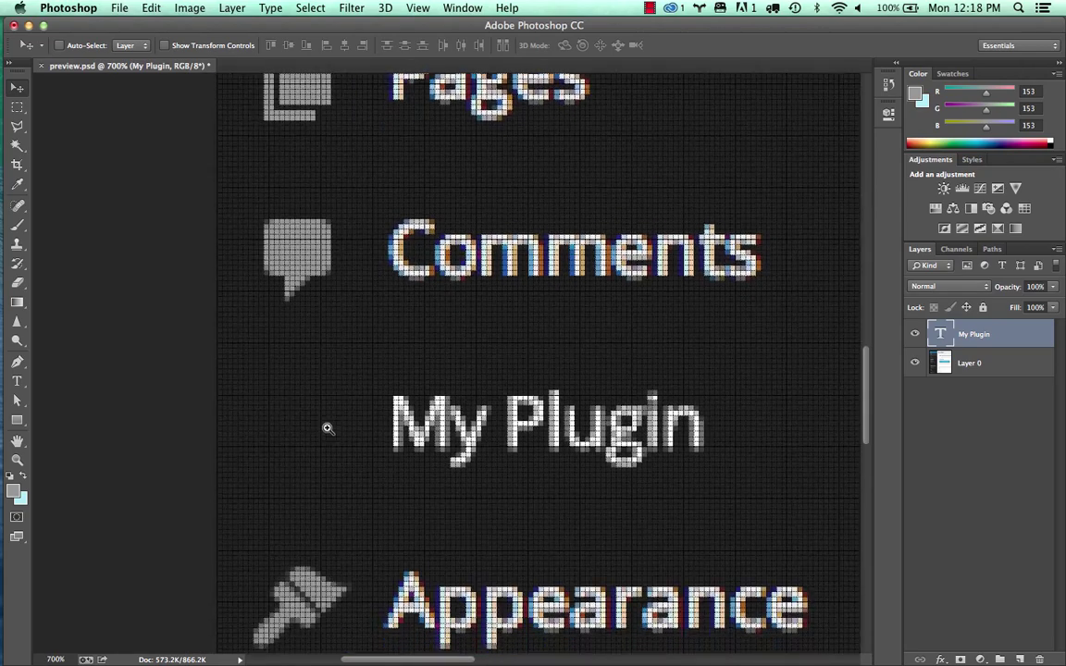
scroll(325, 430, up, 1)
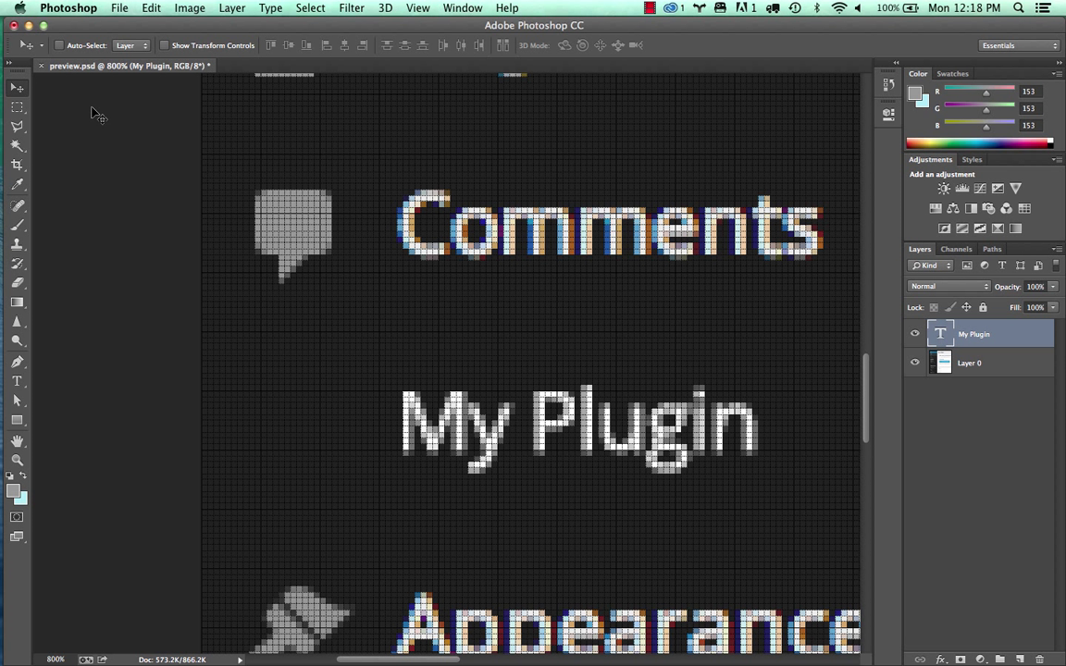
Step: Turn on rulers and drag their zero point beside the Comments speech-bubble icon
click(418, 8)
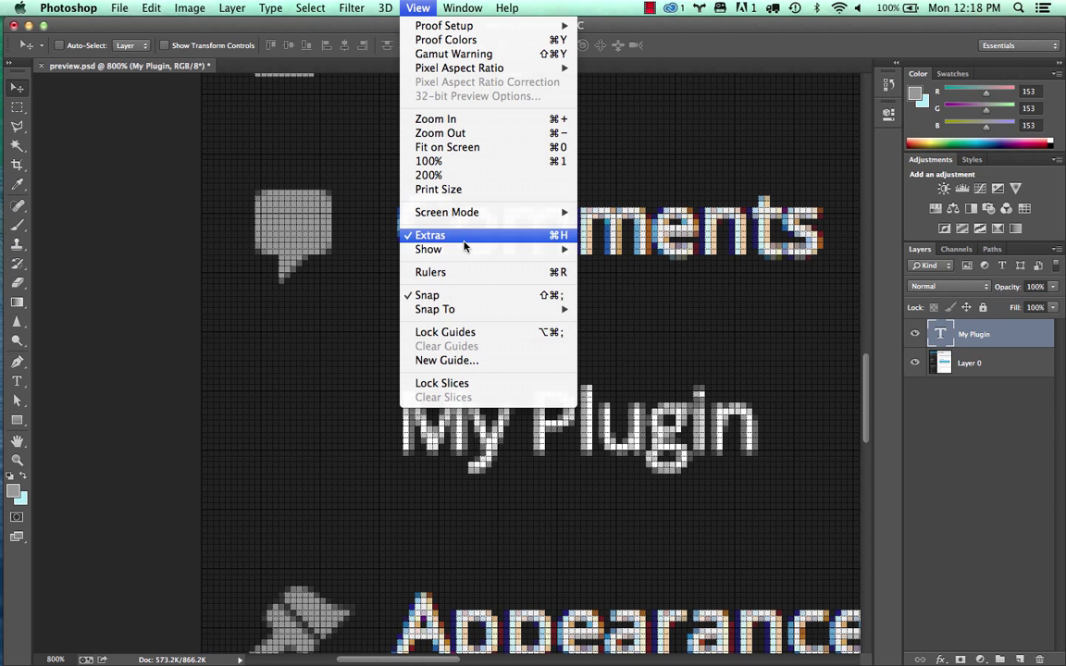
click(467, 274)
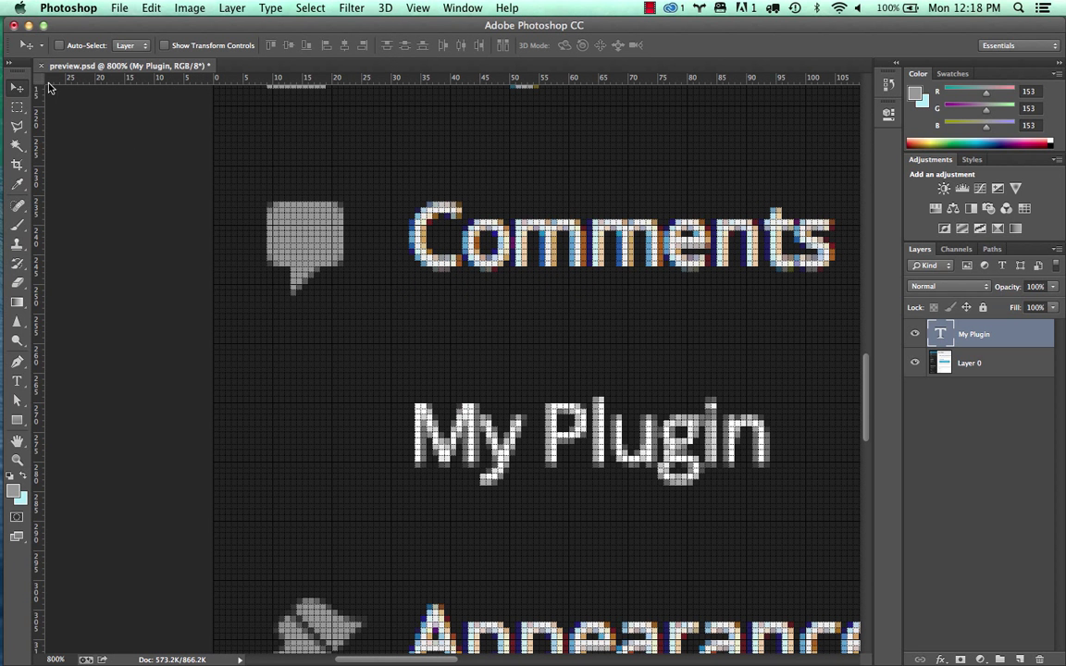
drag(39, 80, 265, 355)
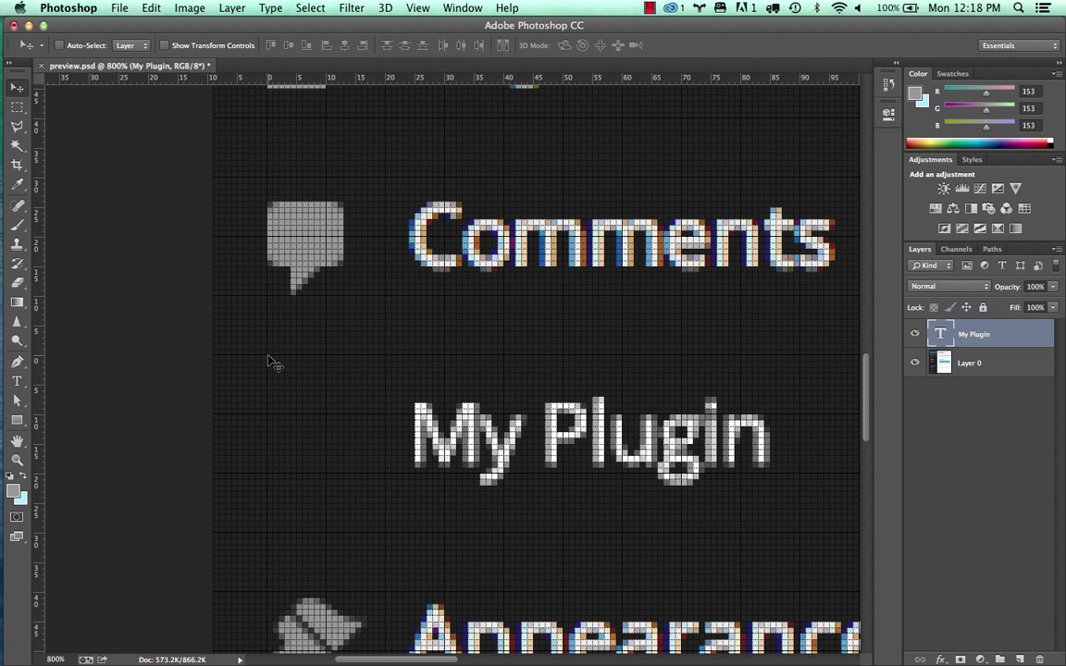
drag(35, 82, 254, 191)
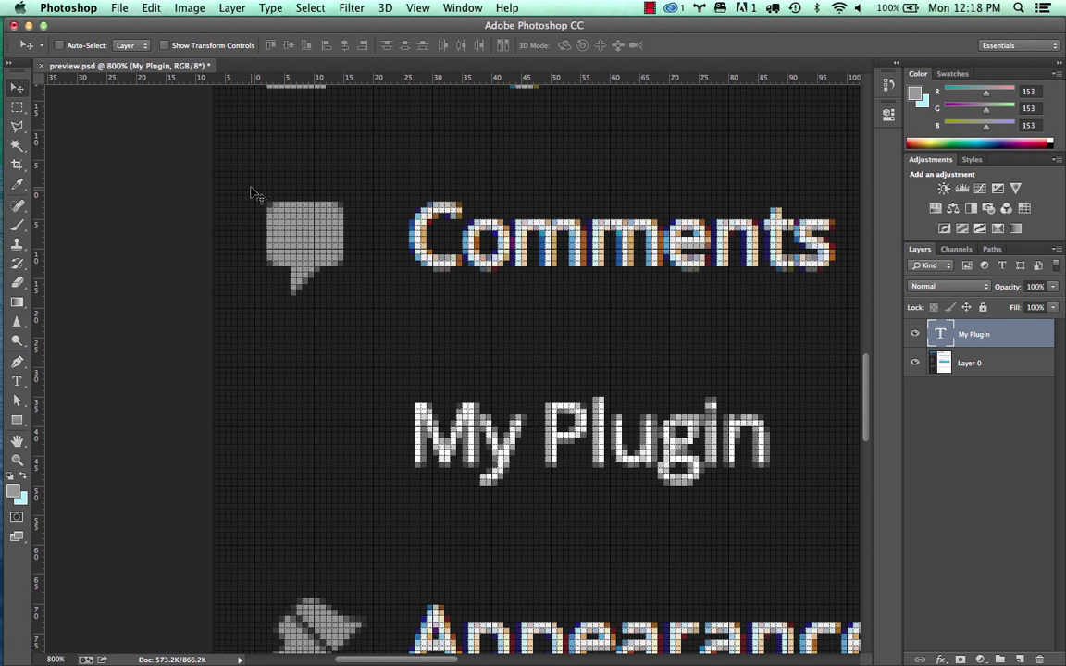
drag(34, 80, 247, 184)
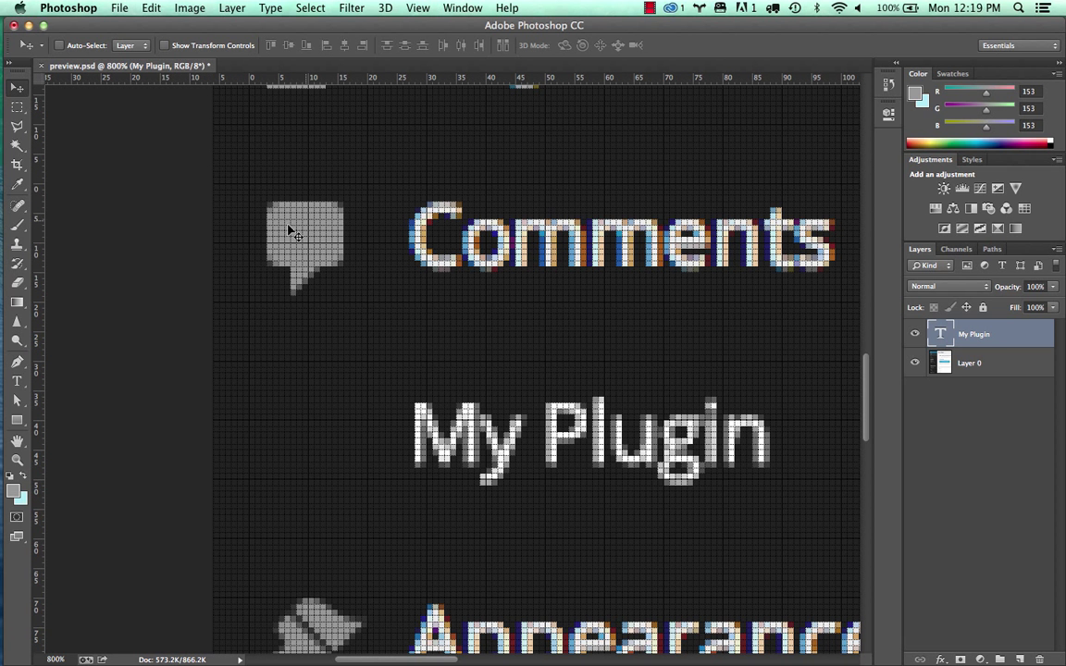
scroll(315, 296, down, 5)
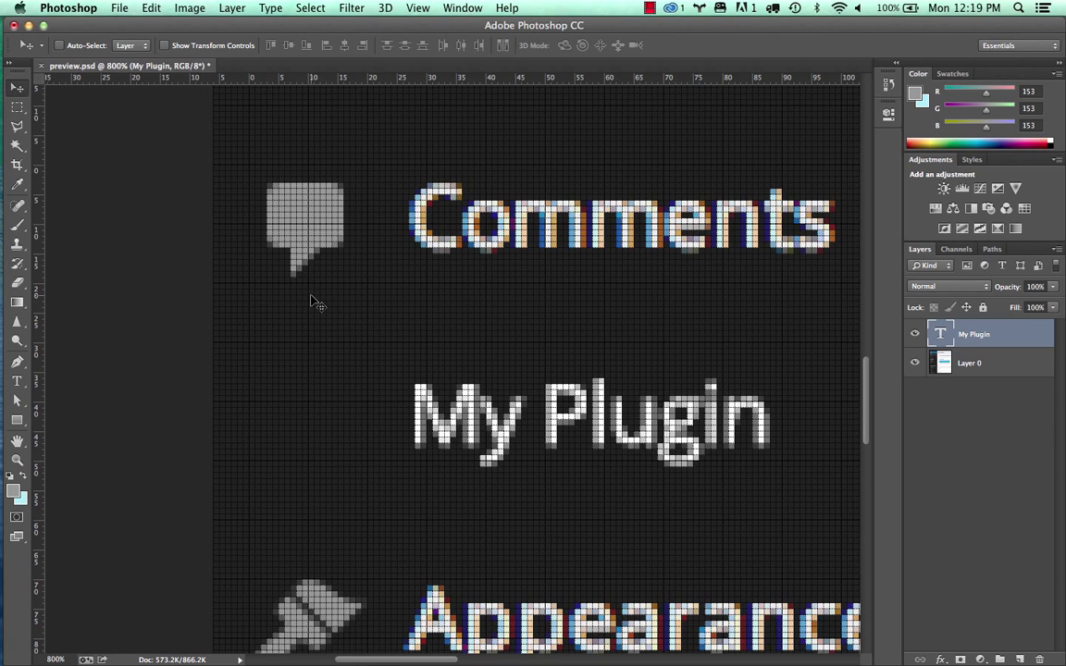
scroll(292, 239, up, 3)
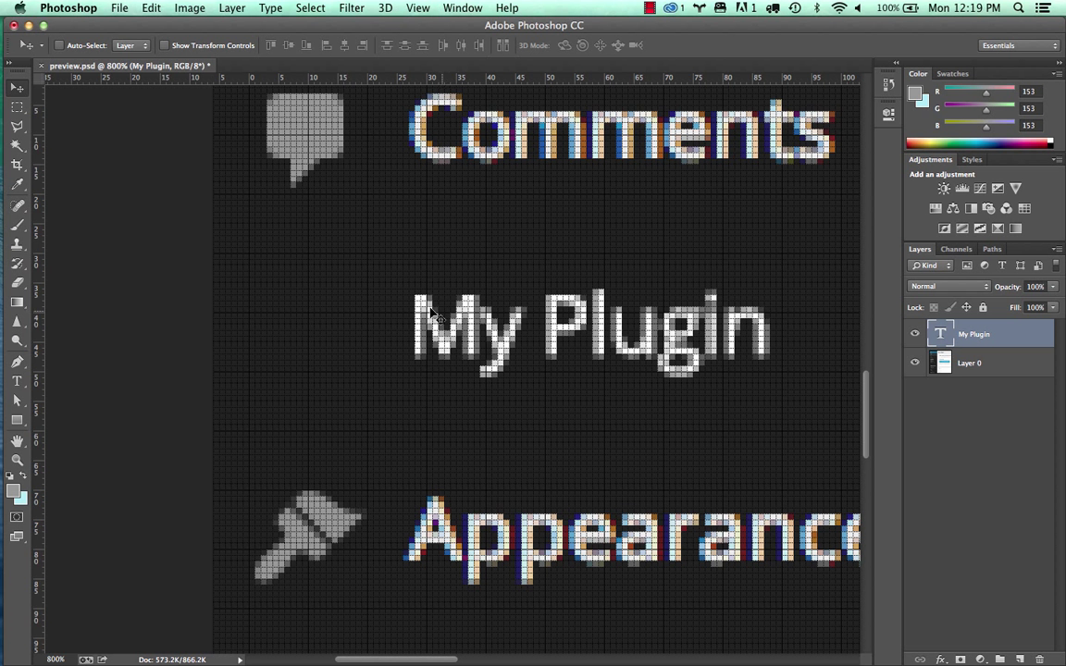
Step: Draw a rounded rectangle left of My Plugin with a 2 px radius on all corners
drag(16, 428, 69, 433)
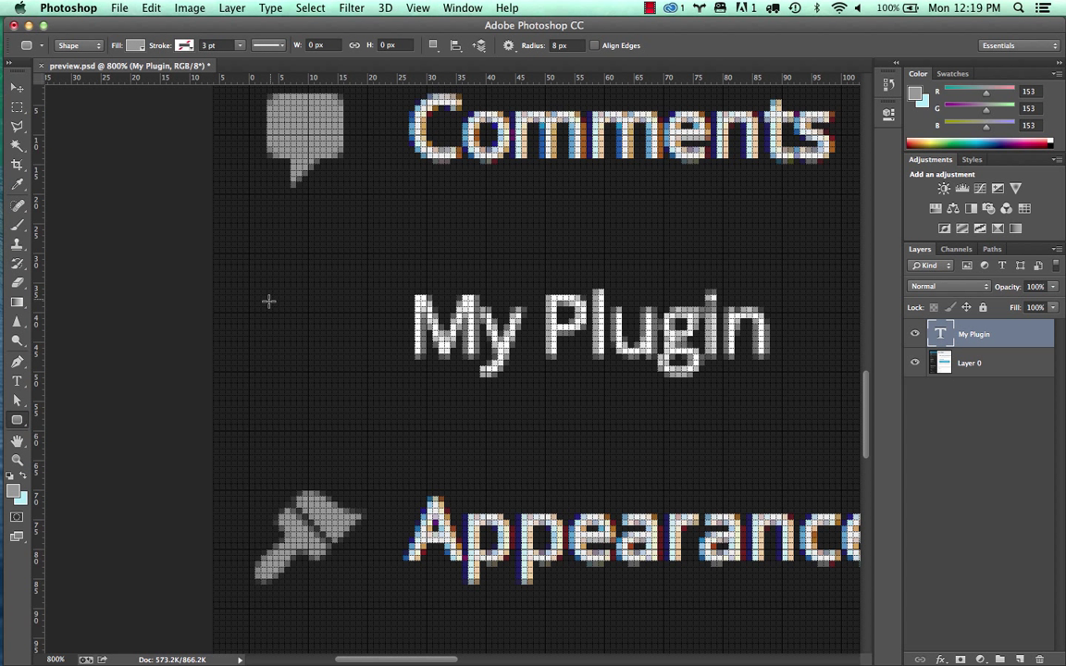
drag(273, 289, 344, 363)
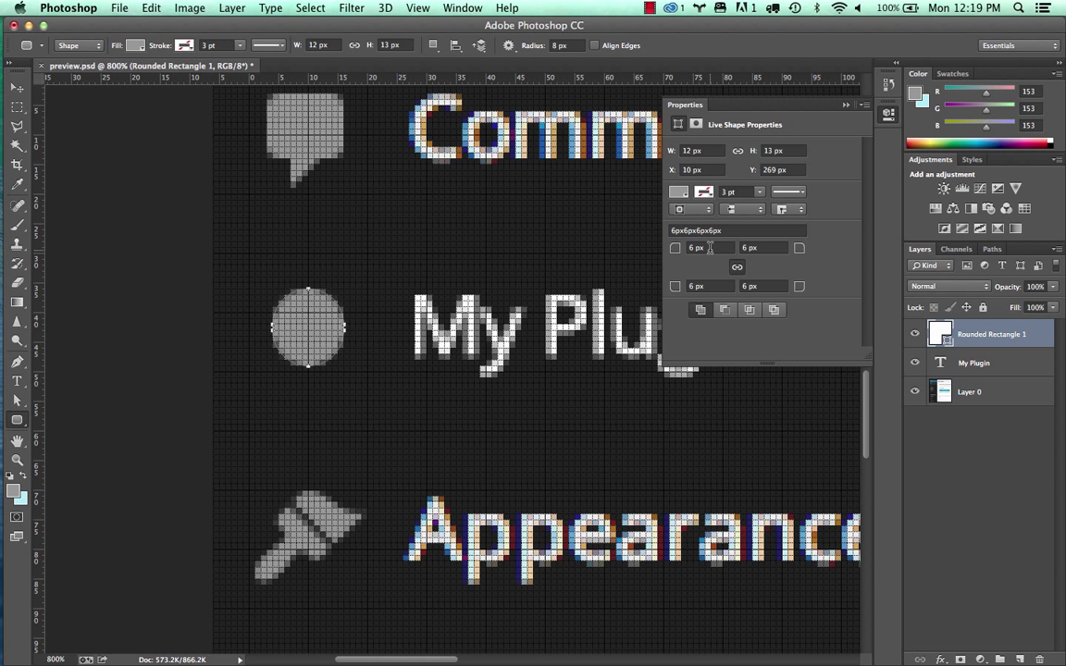
click(668, 248)
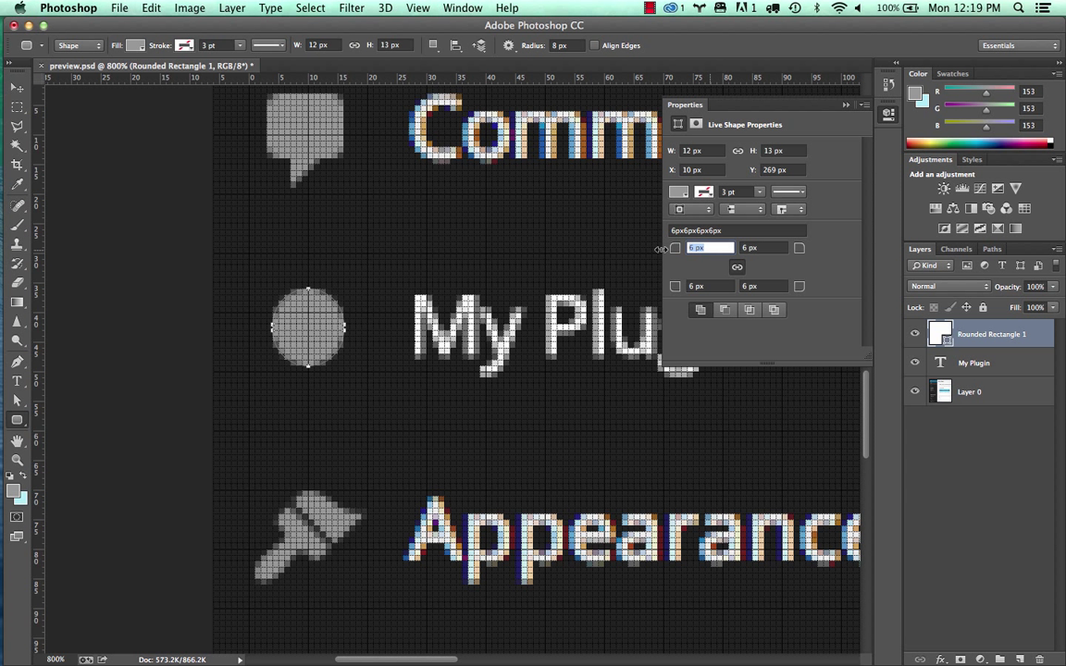
text(2)
key(Tab)
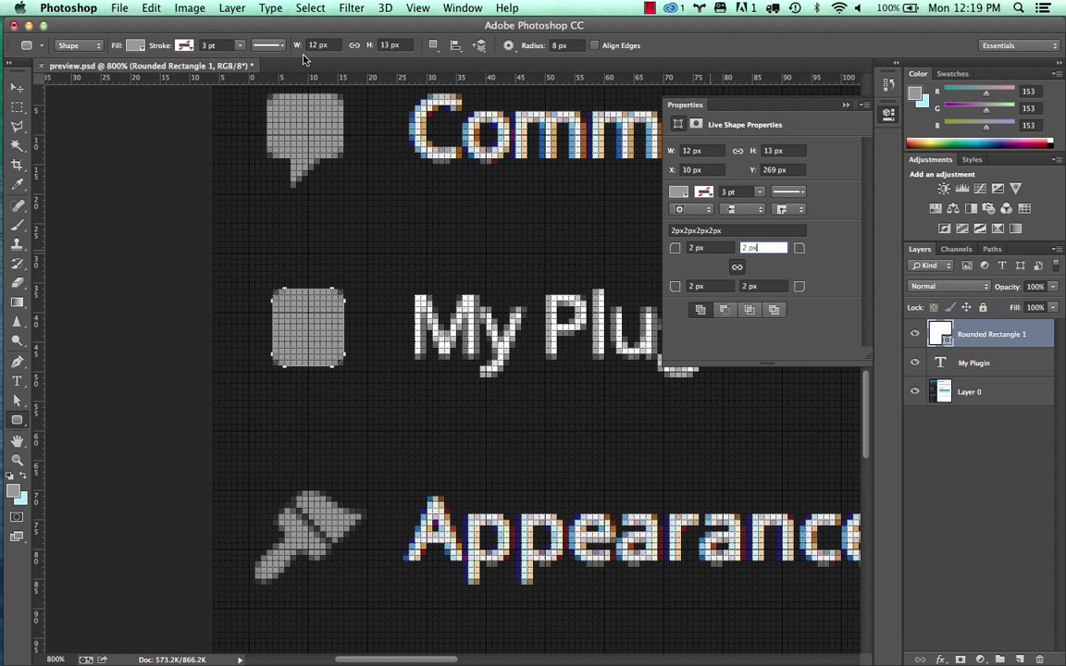
click(418, 8)
mouse_move(487, 309)
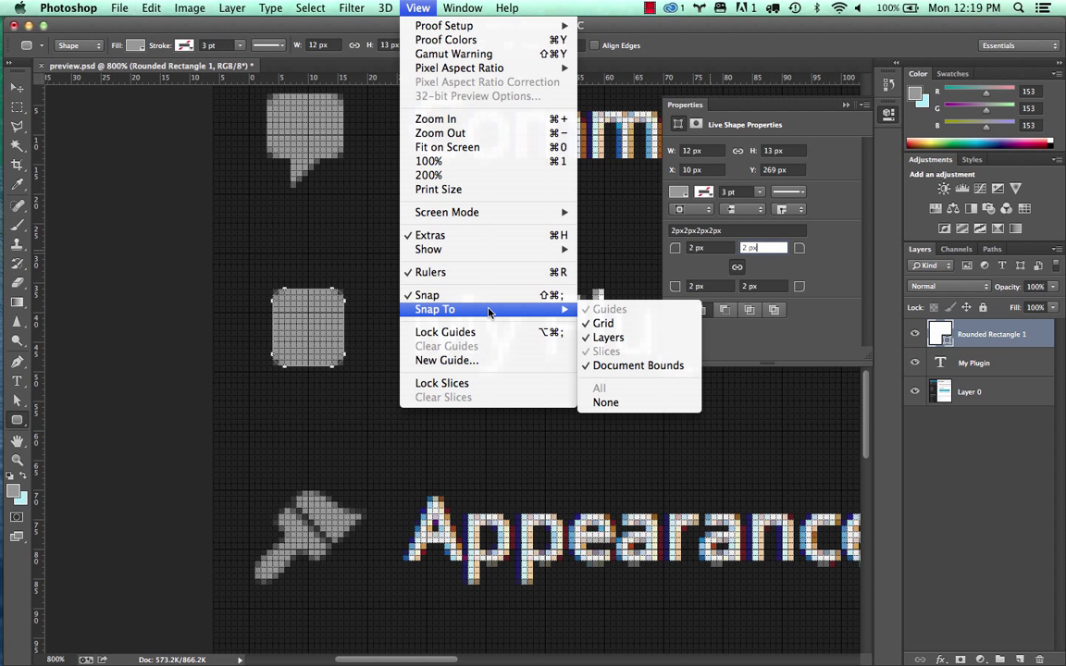
Step: Widen the rounded square two pixels left and lower its top edge, making it 14 × 12 px
click(75, 188)
click(17, 399)
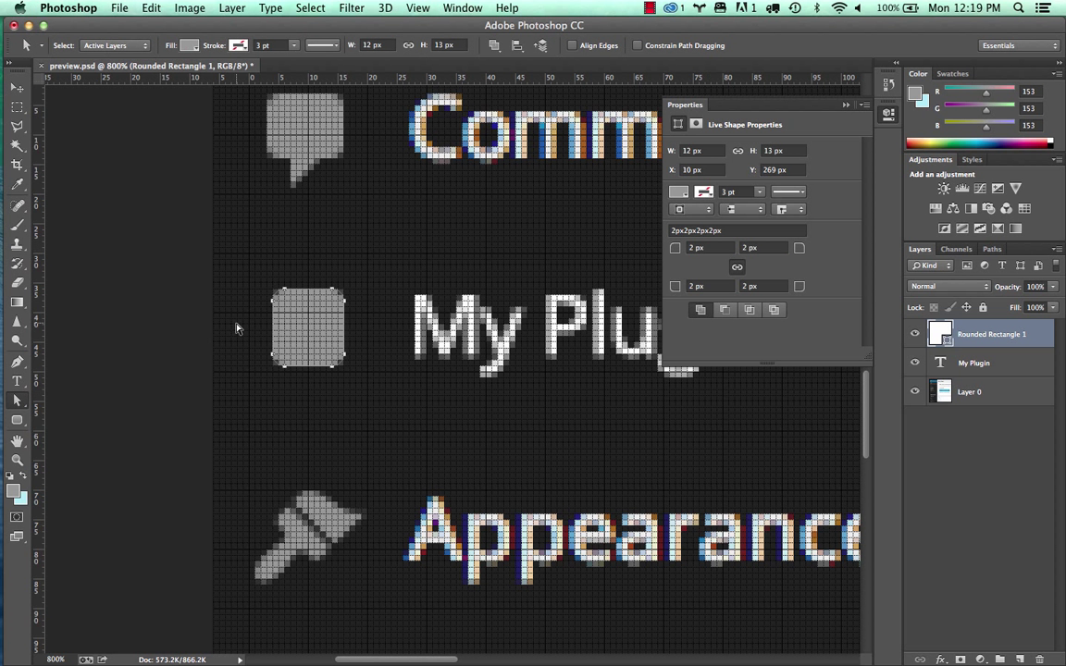
drag(251, 267, 312, 392)
key(Left)
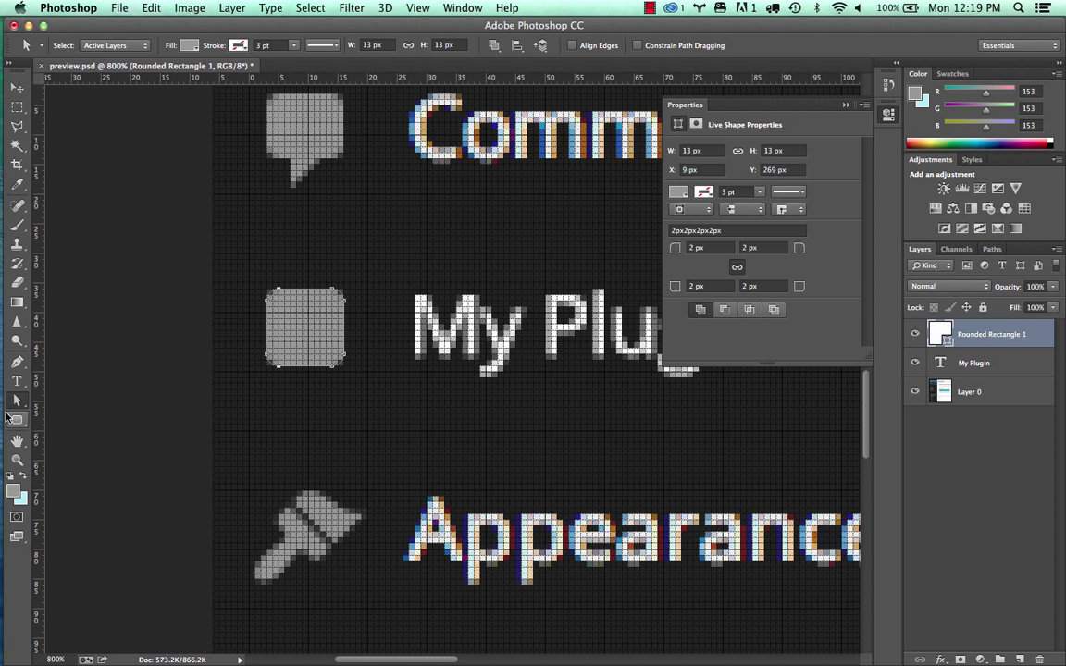
drag(241, 275, 303, 381)
key(Left)
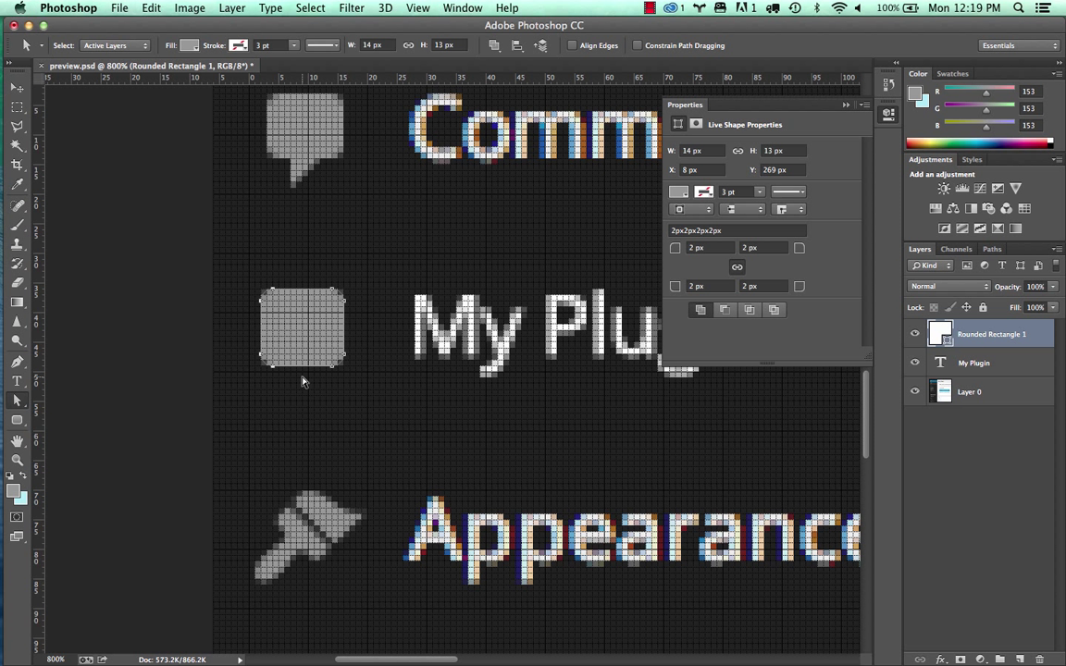
drag(231, 270, 350, 317)
key(Down)
key(Down)
key(Up)
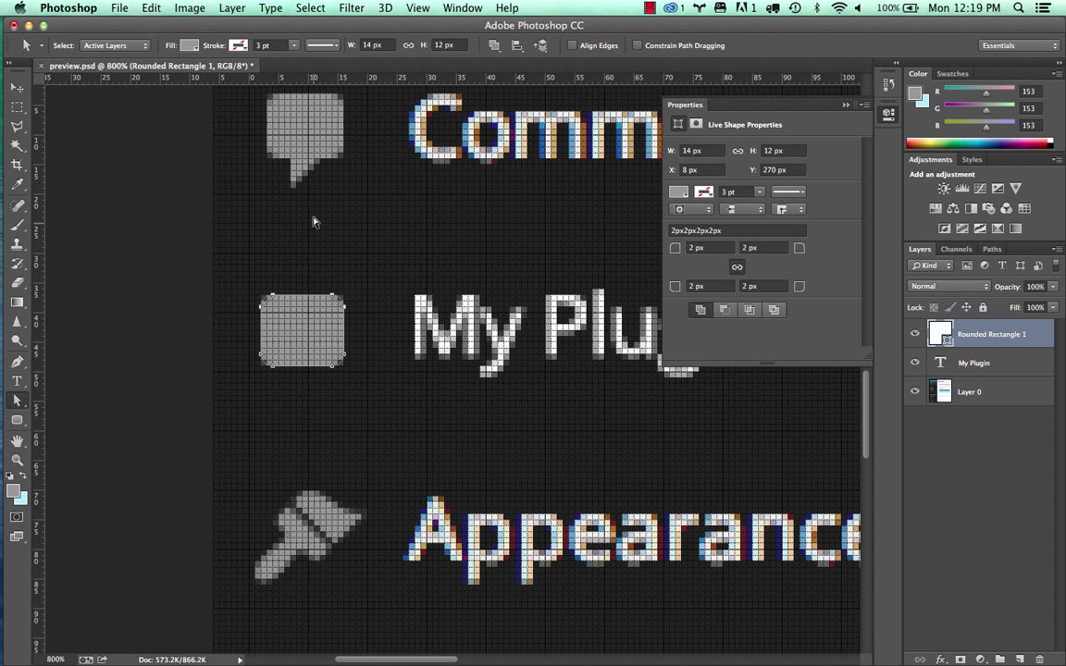
Step: Open a second window of preview.psd
click(418, 8)
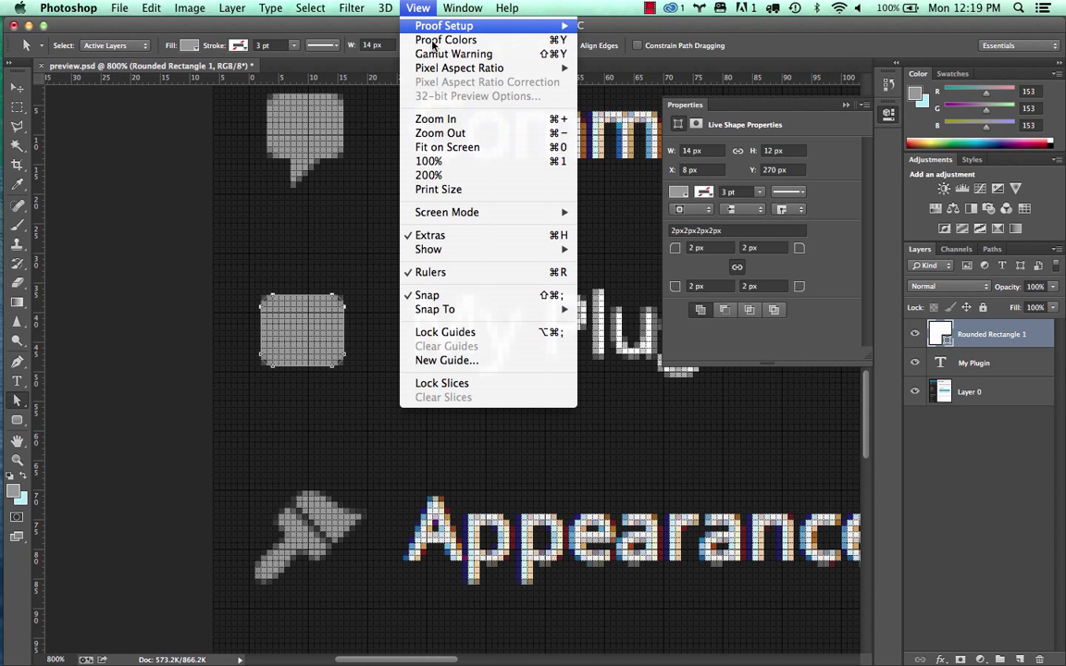
mouse_move(463, 8)
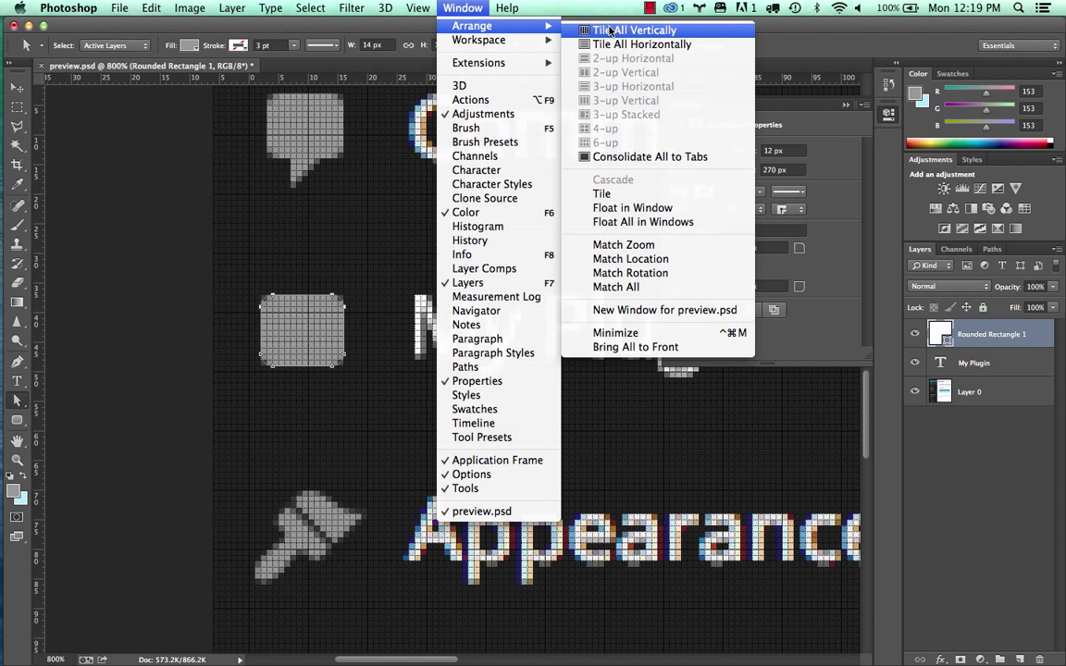
click(610, 32)
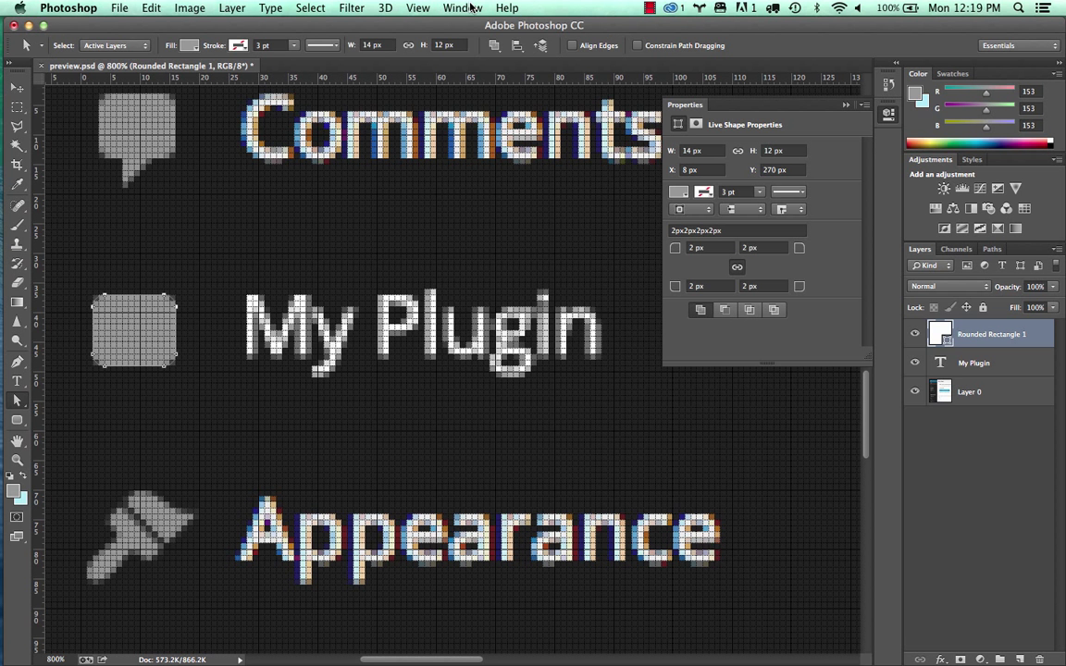
click(472, 7)
mouse_move(470, 43)
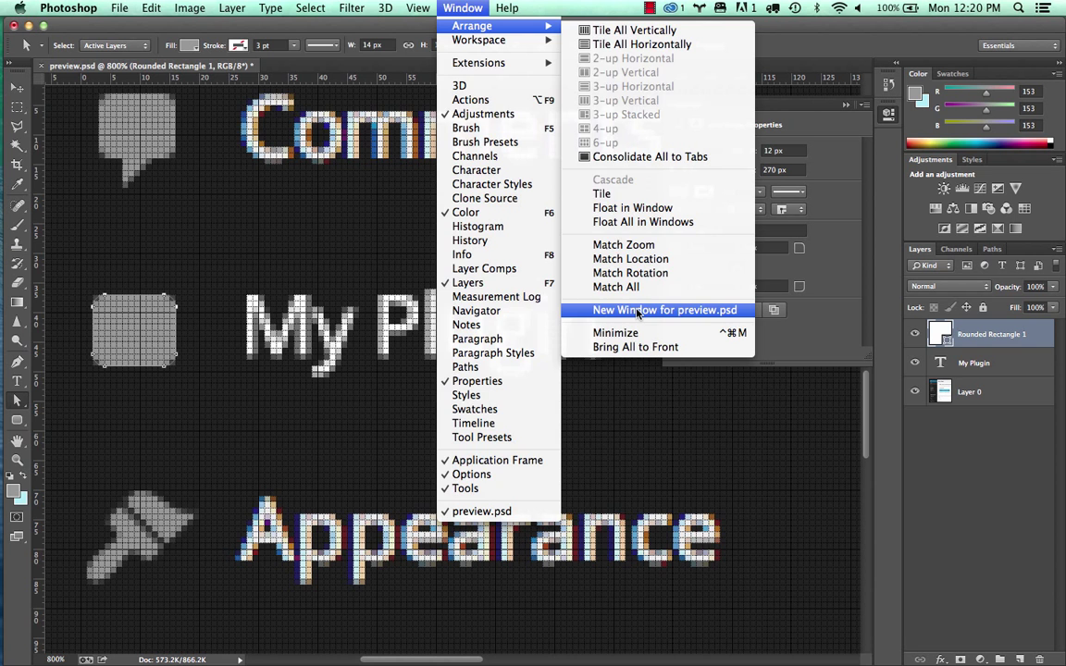
click(636, 311)
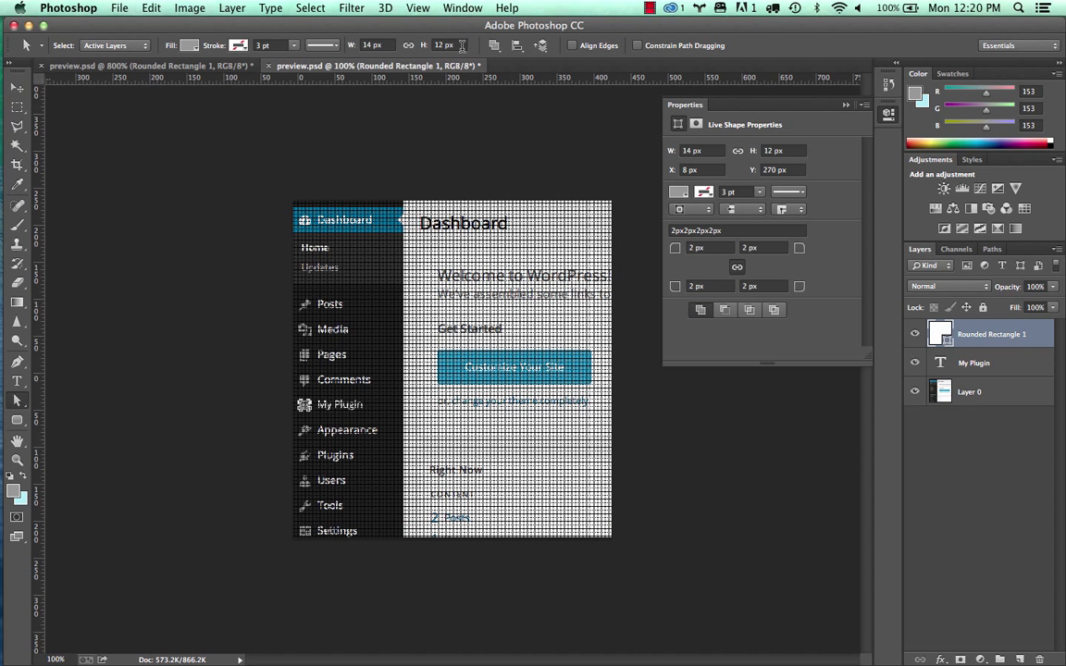
Step: Hide the grid in the new window and tile both preview.psd windows side by side
click(418, 7)
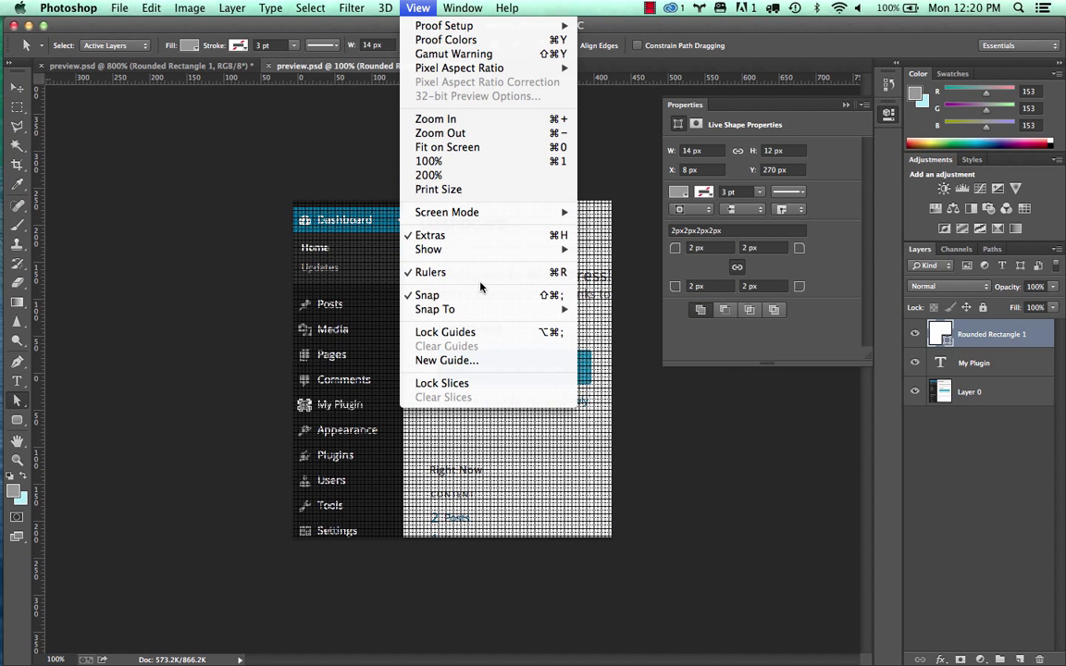
mouse_move(482, 250)
click(558, 264)
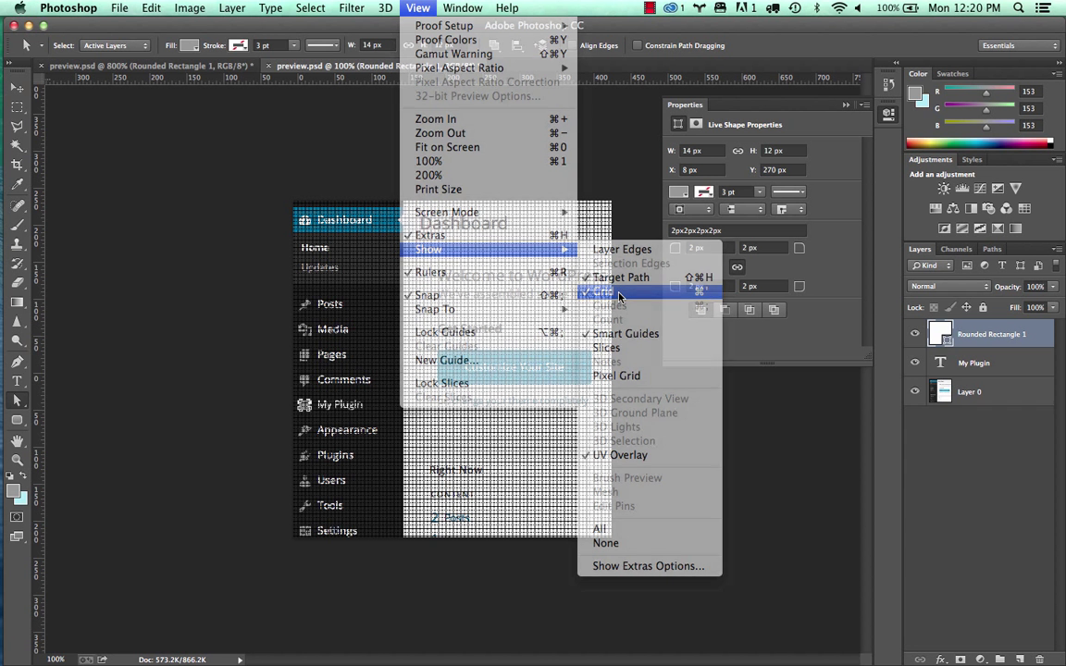
click(463, 7)
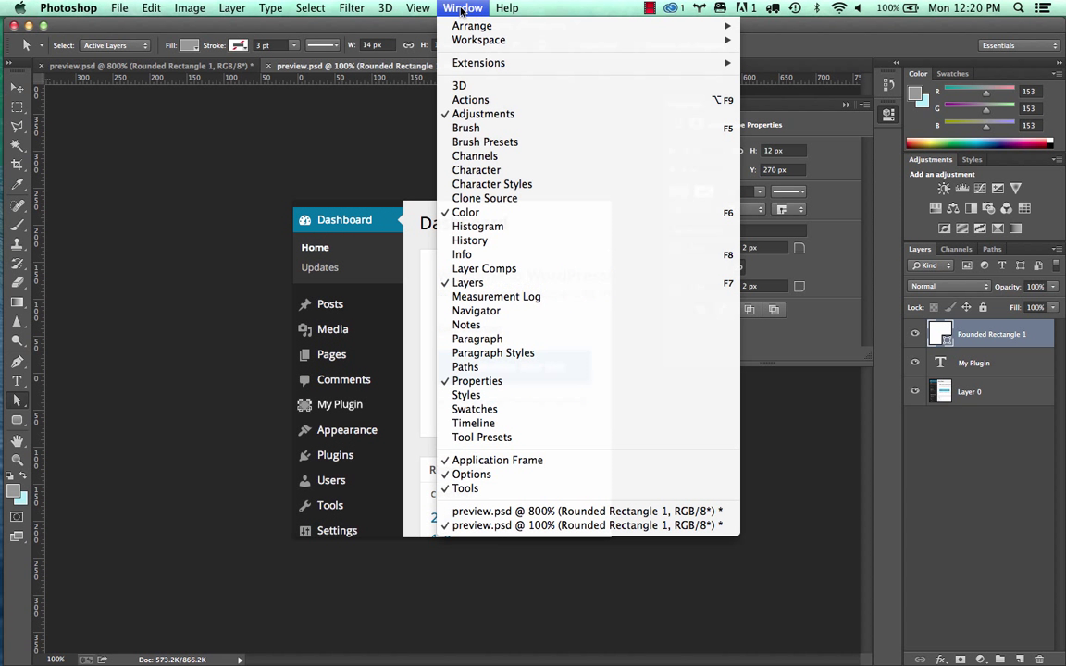
mouse_move(467, 27)
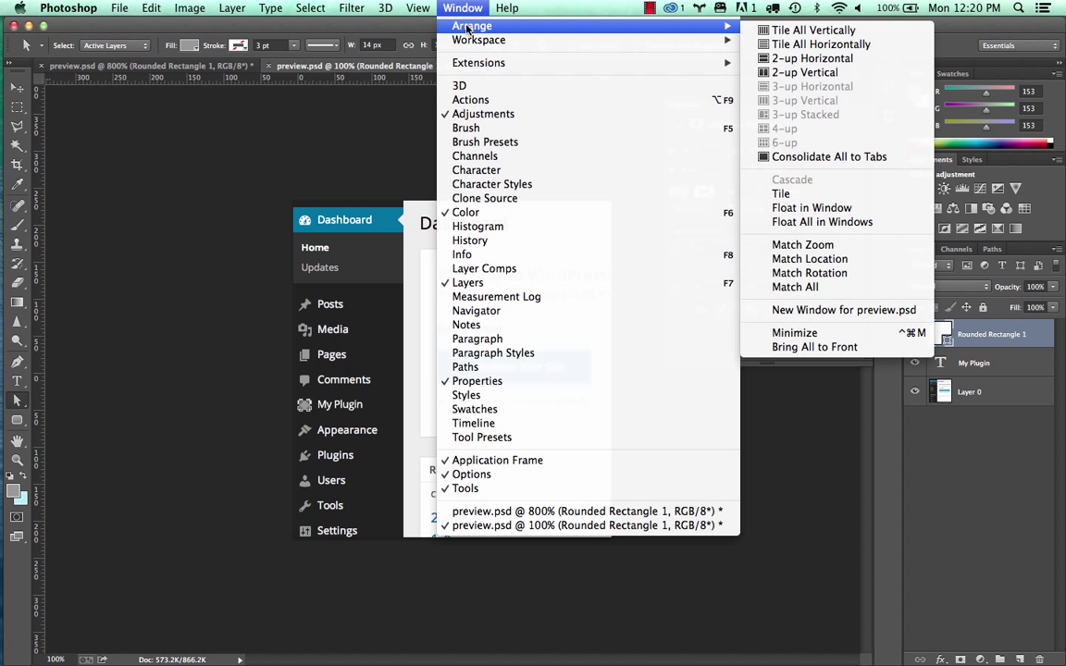
click(777, 29)
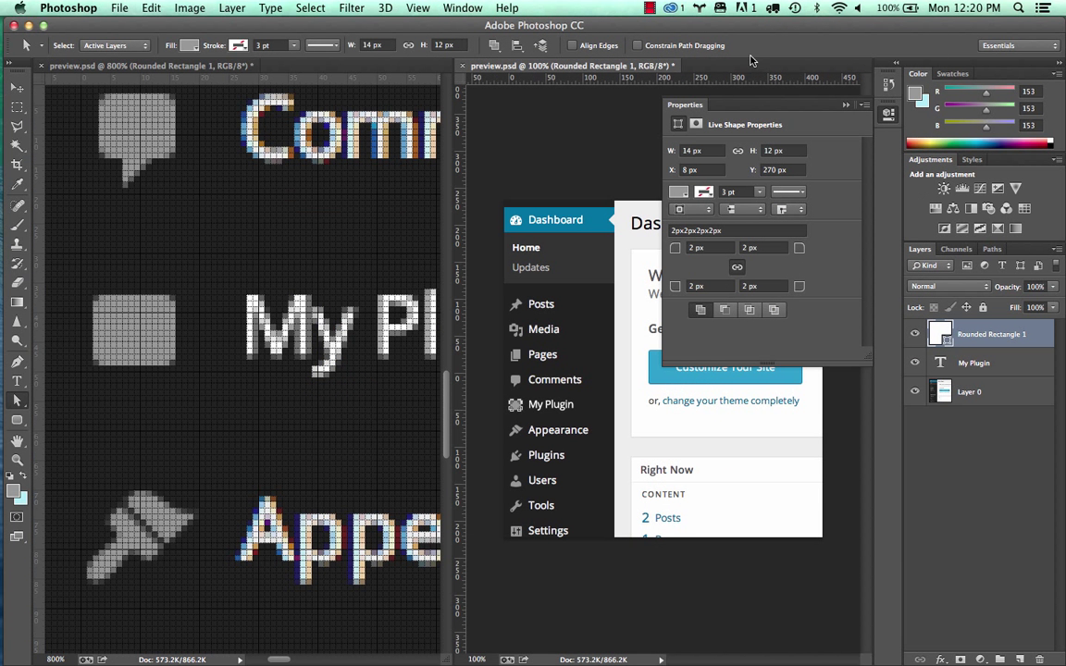
click(756, 96)
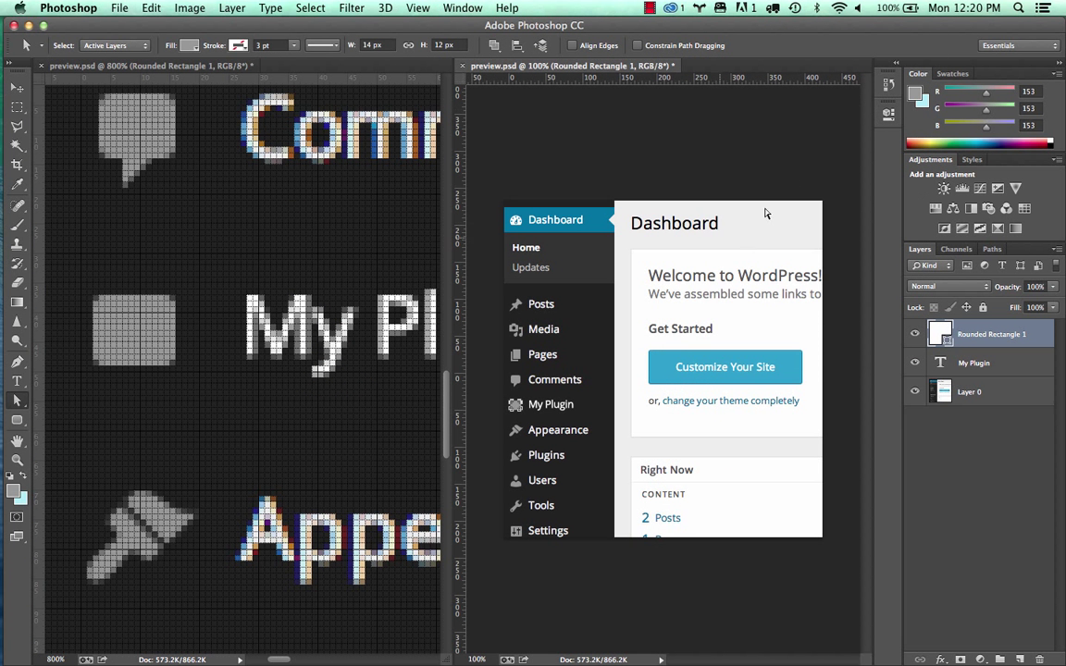
click(138, 328)
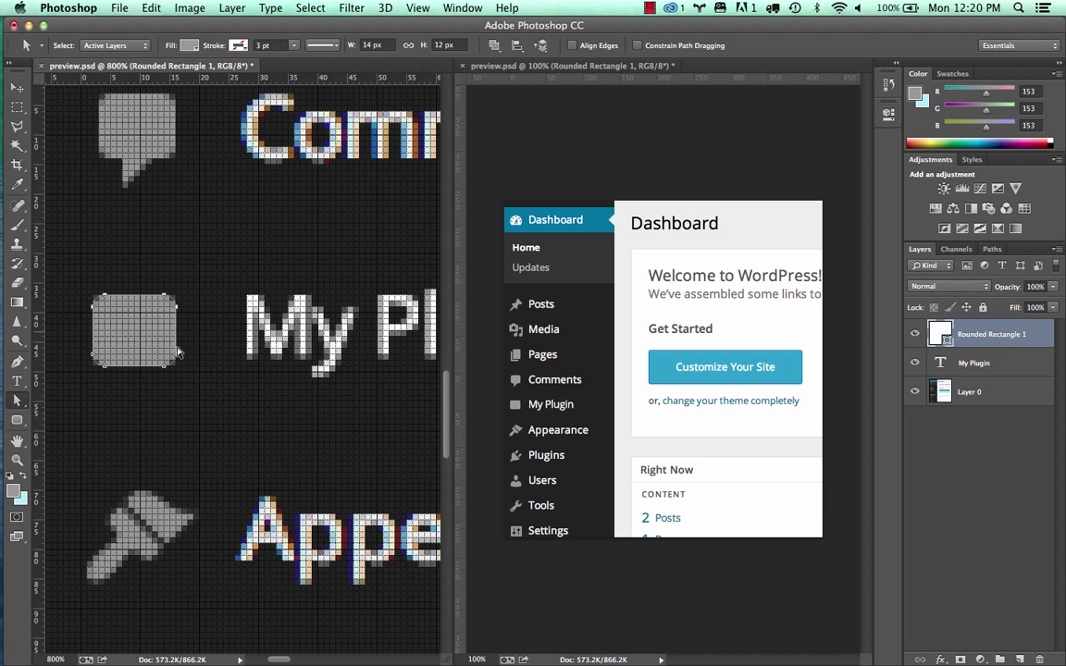
Step: Zoom in on the rounded square and nudge it one pixel right with the Move tool
key(super+equal)
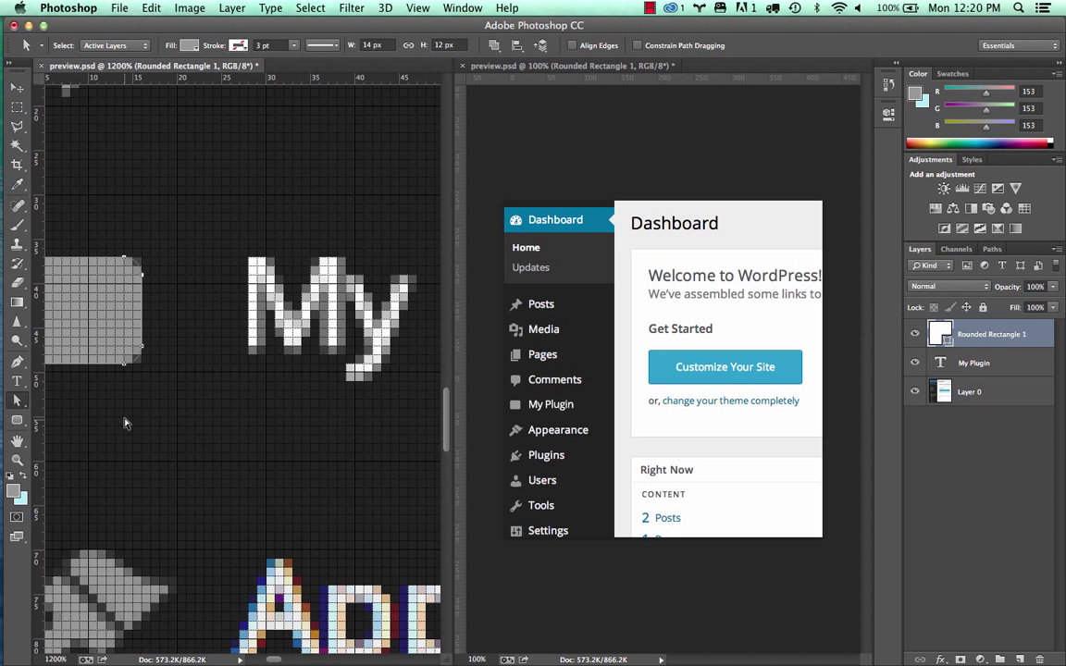
drag(111, 375, 242, 353)
key(super+equal)
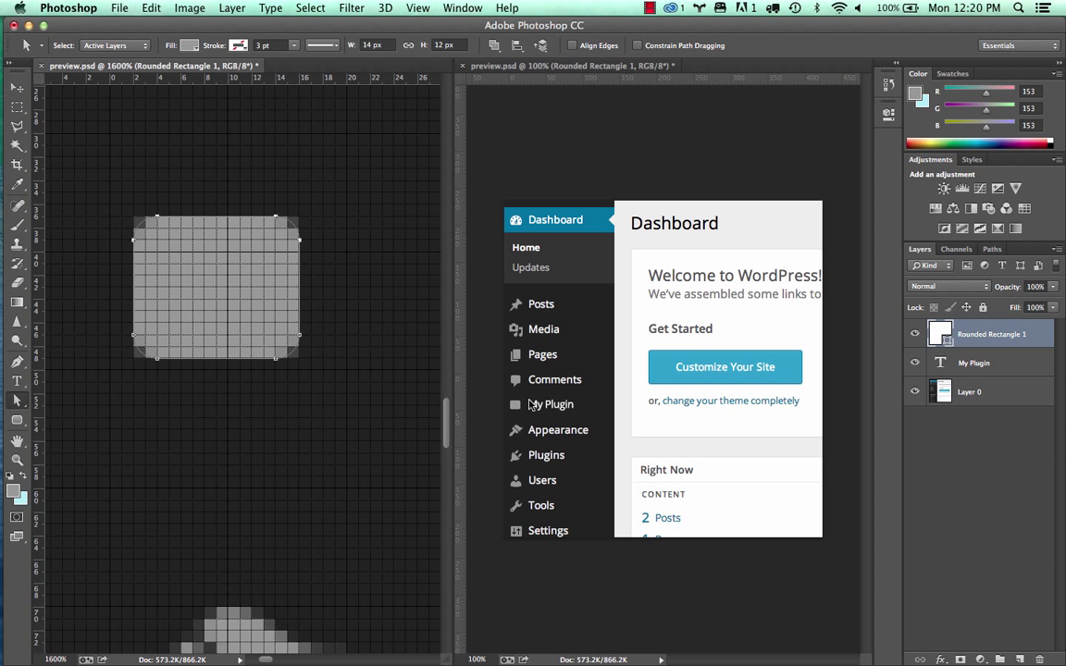
key(v)
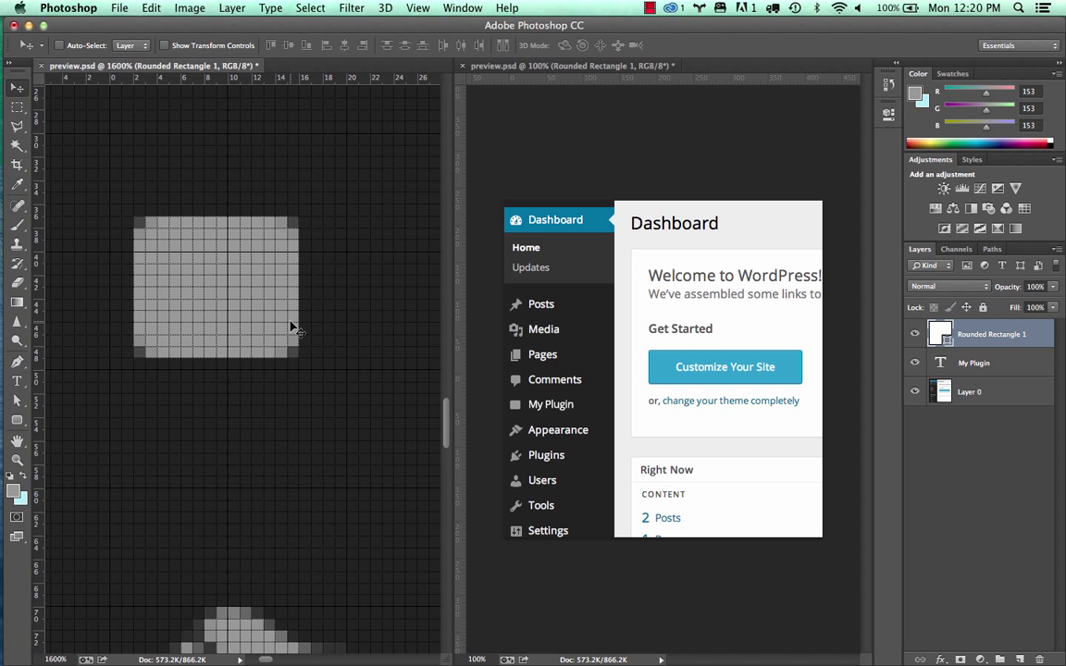
key(Right)
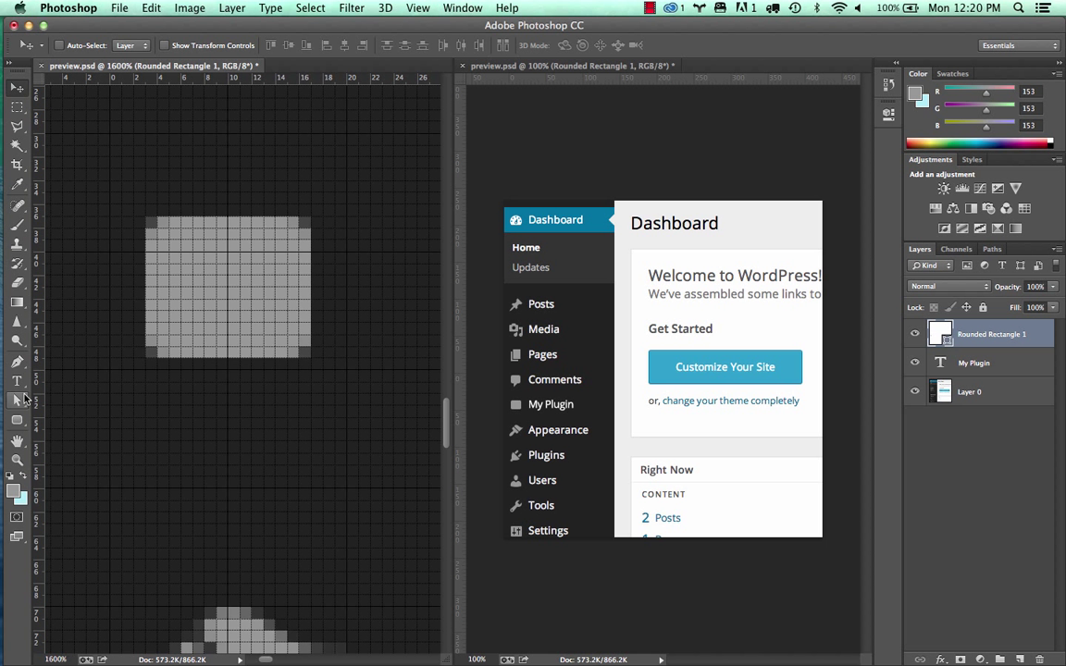
click(16, 427)
Step: With Combine Shapes, draw a 10 × 13 px rounded rectangle with 5 px corners over the square's top
click(88, 430)
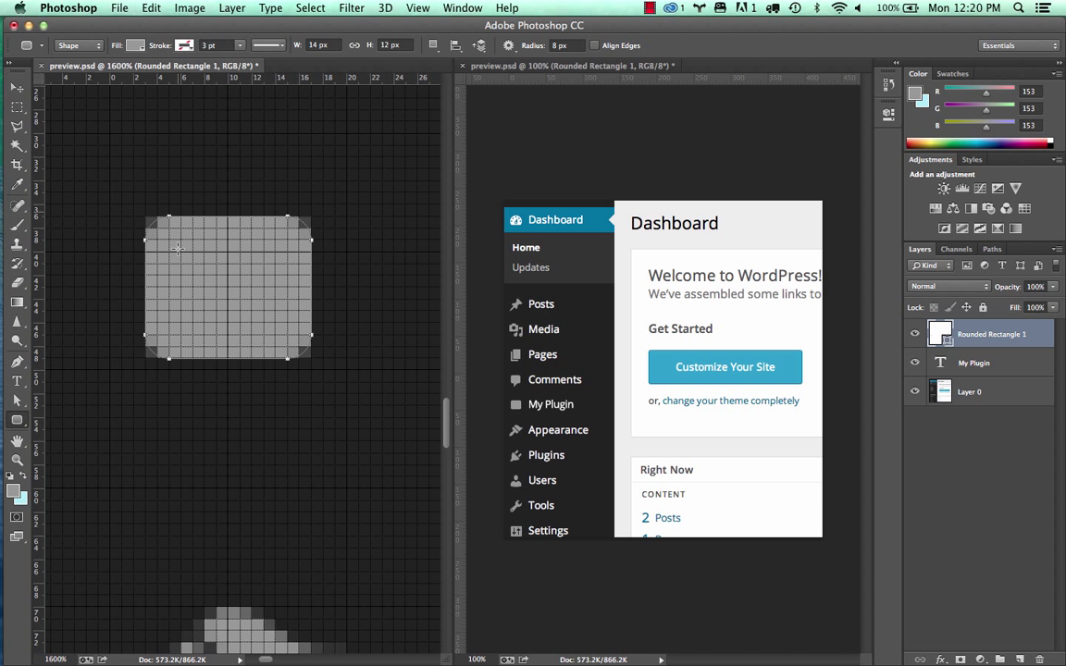
click(432, 45)
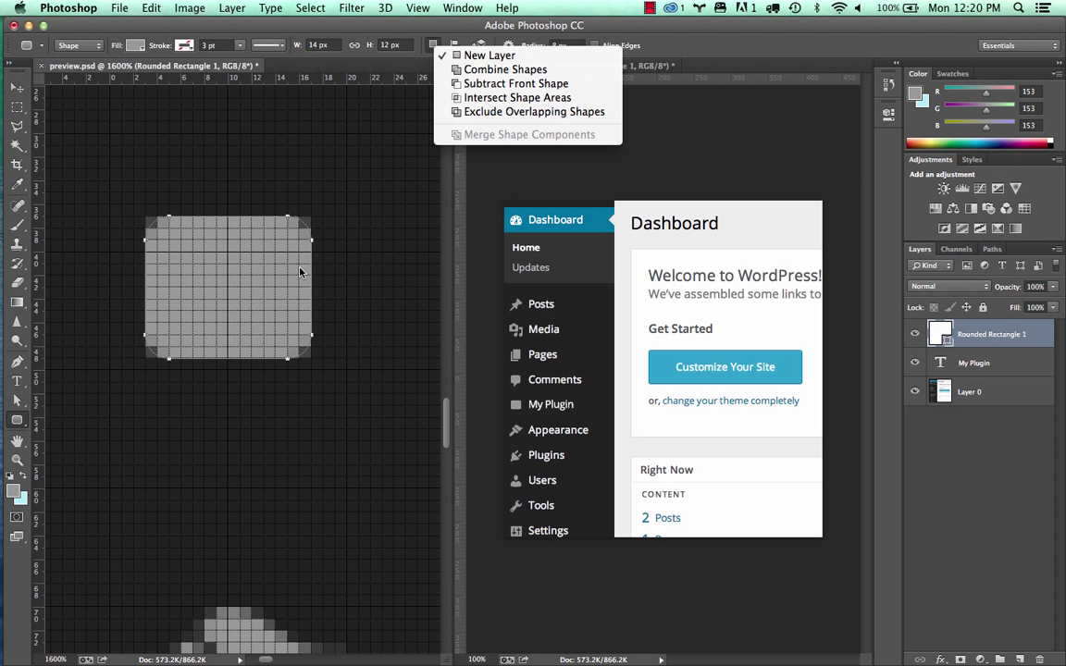
click(263, 243)
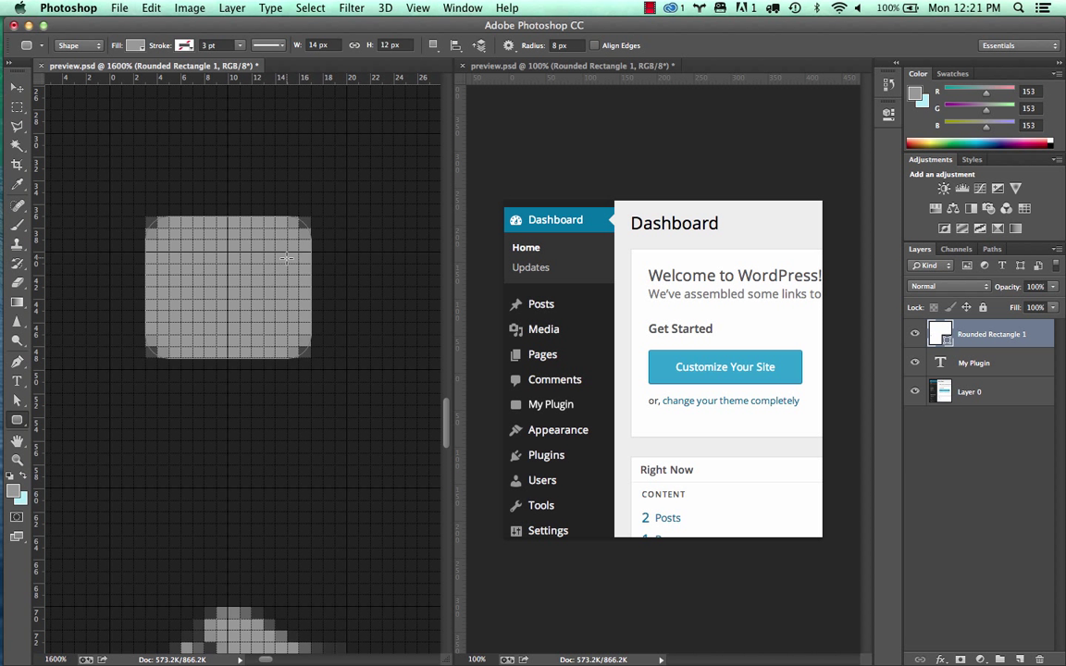
click(431, 45)
click(395, 58)
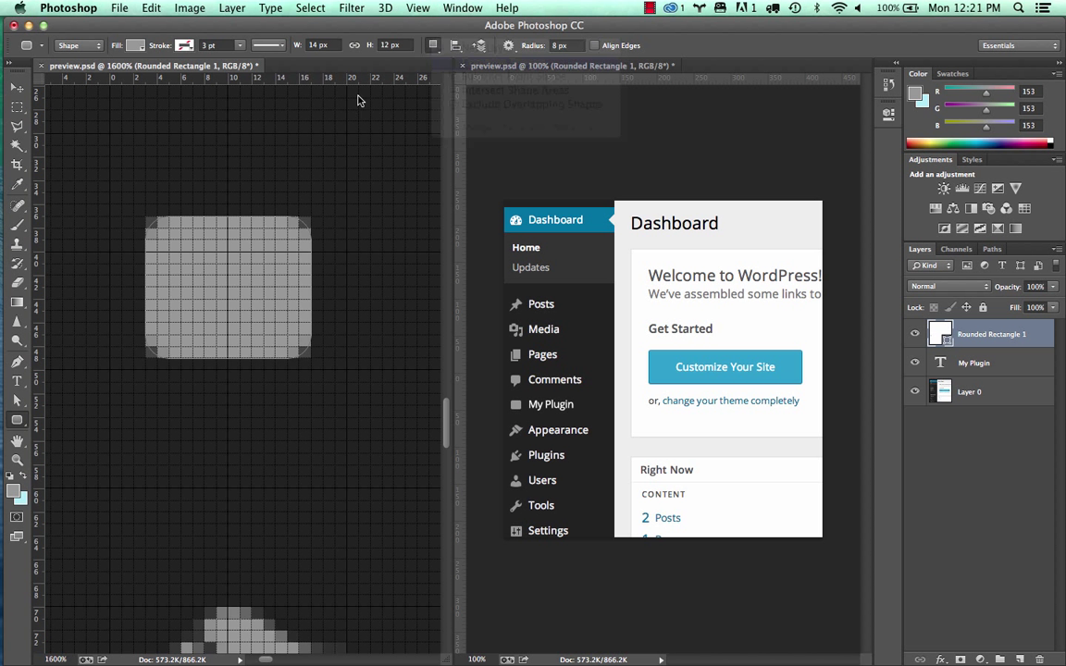
drag(169, 135, 287, 292)
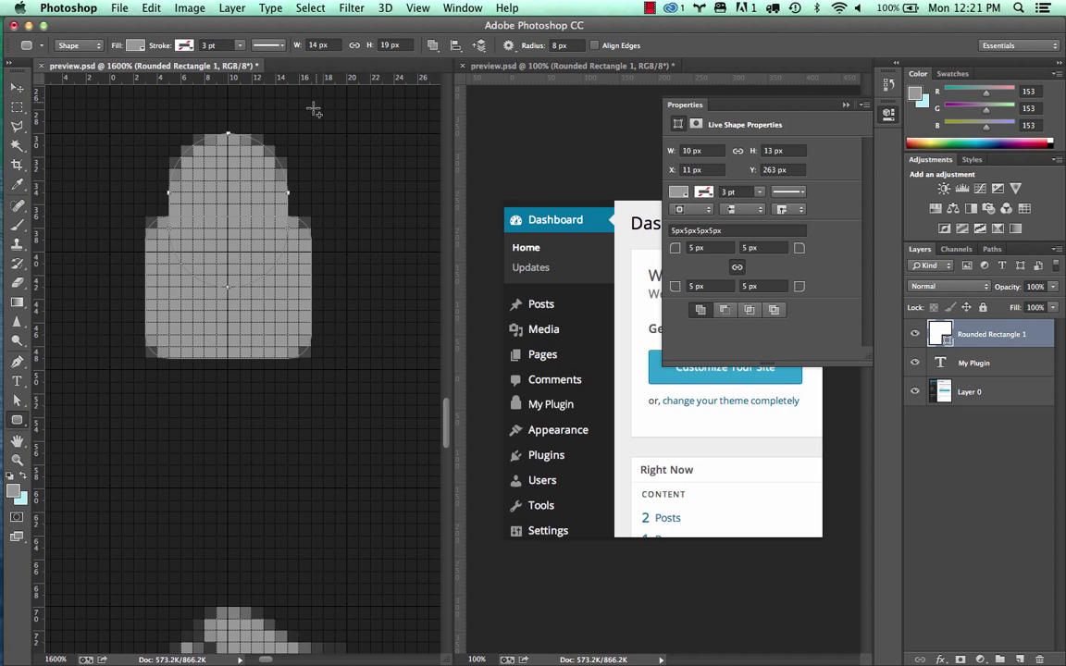
Step: Cut an 8 × 5 px arched shackle opening using Subtract Front Shape plus a combined rectangle
click(432, 47)
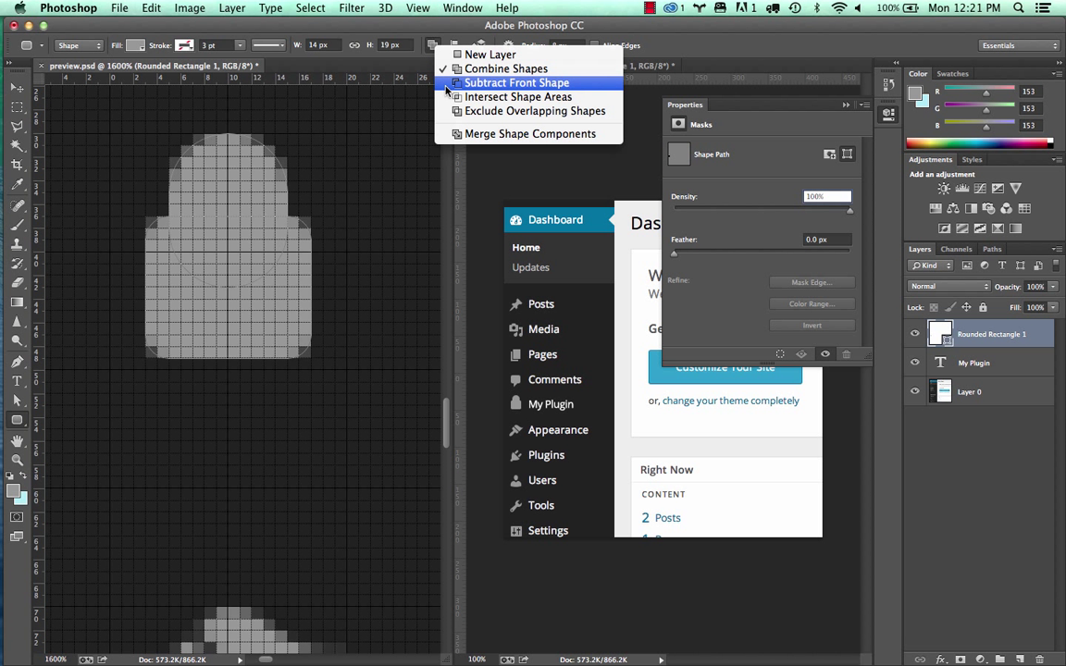
click(446, 86)
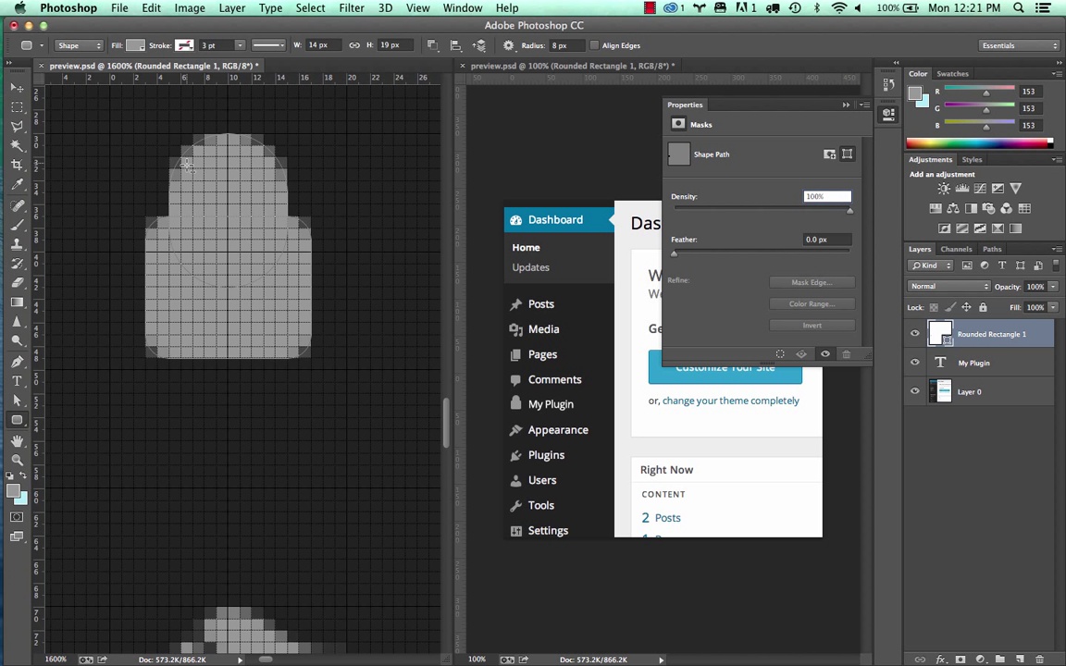
drag(192, 160, 264, 268)
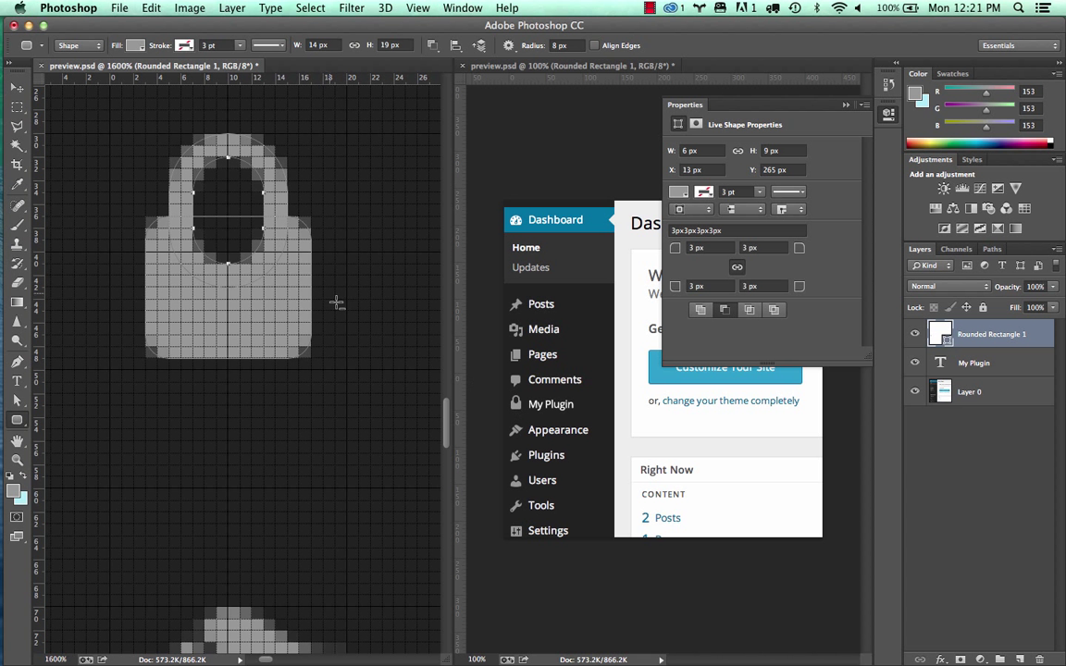
click(432, 45)
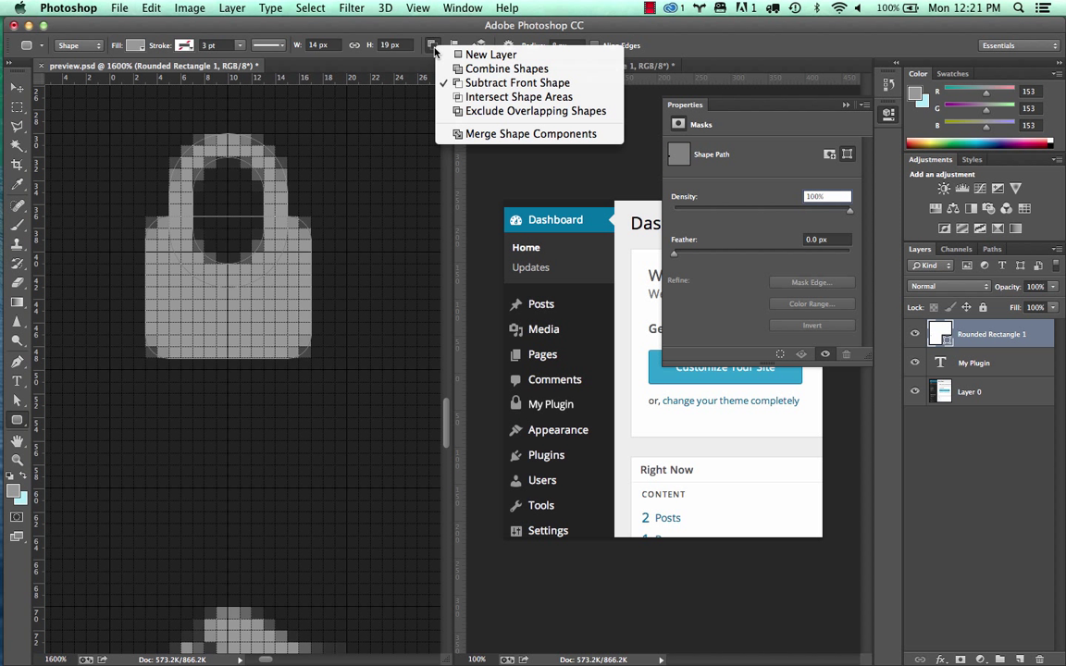
click(440, 68)
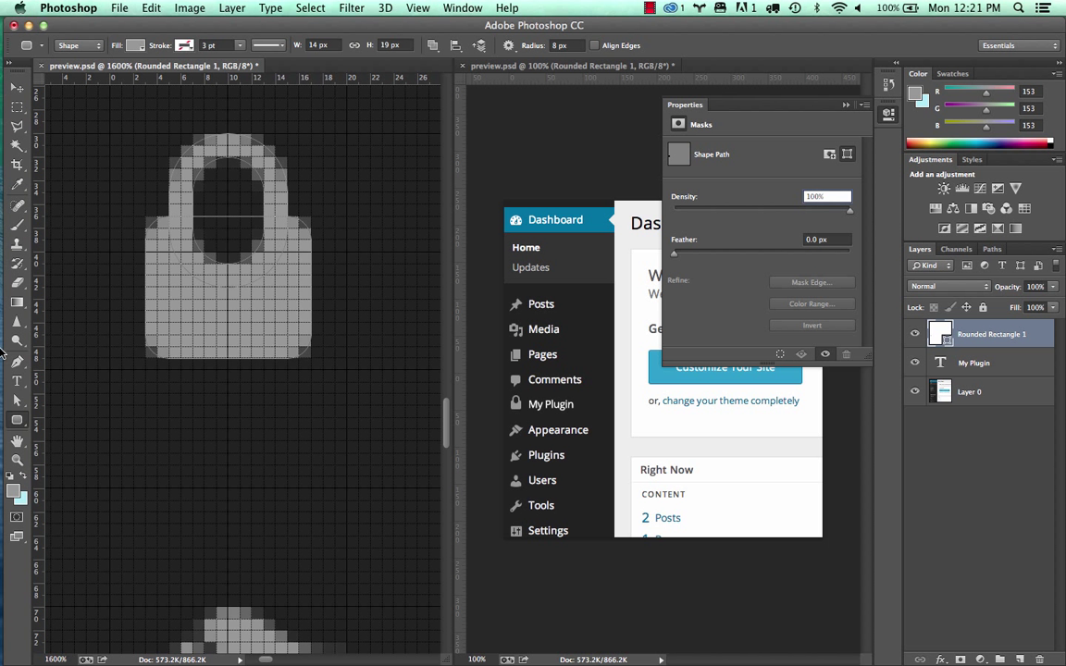
drag(13, 425, 63, 382)
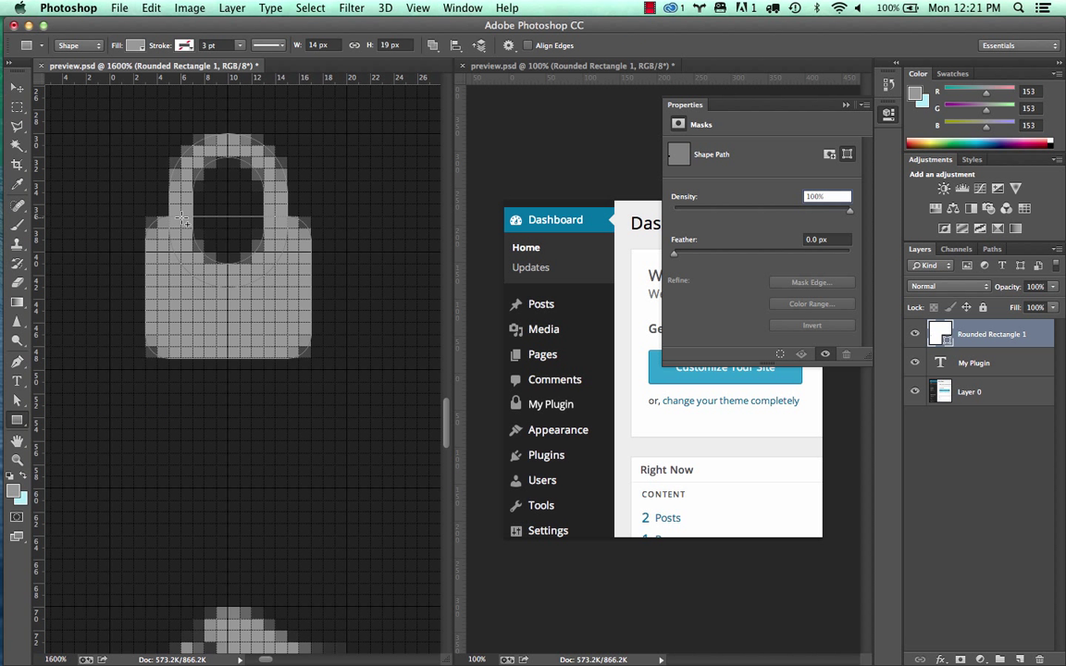
drag(184, 220, 276, 275)
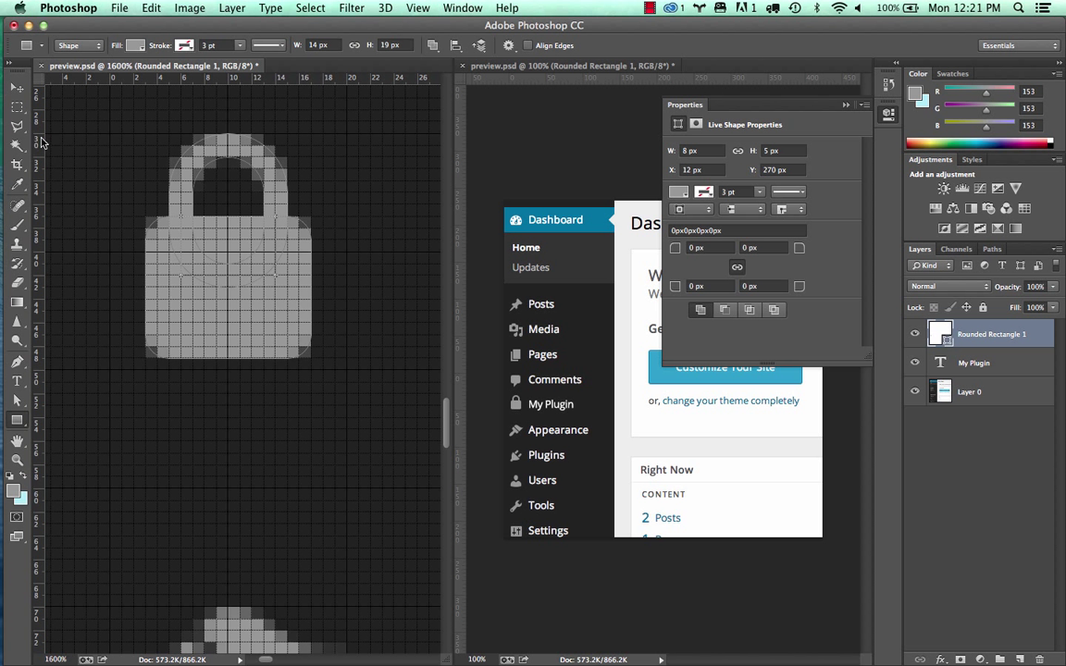
Step: Shorten the padlock to 14 × 17 px by nudging its path anchors down 2 px
key(a)
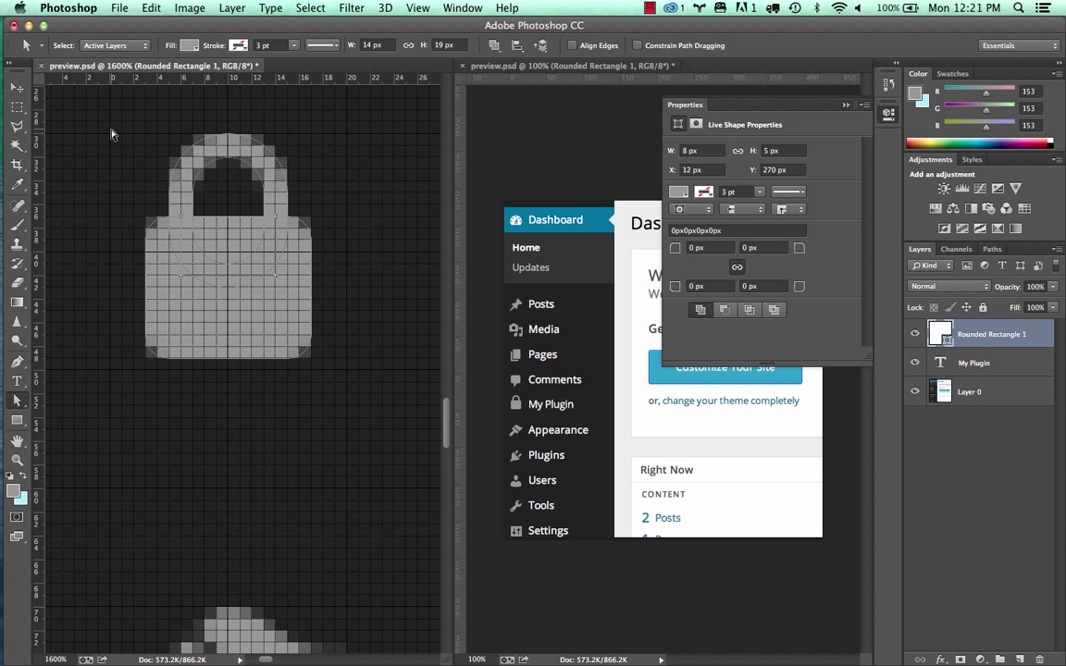
drag(100, 111, 343, 310)
key(Down)
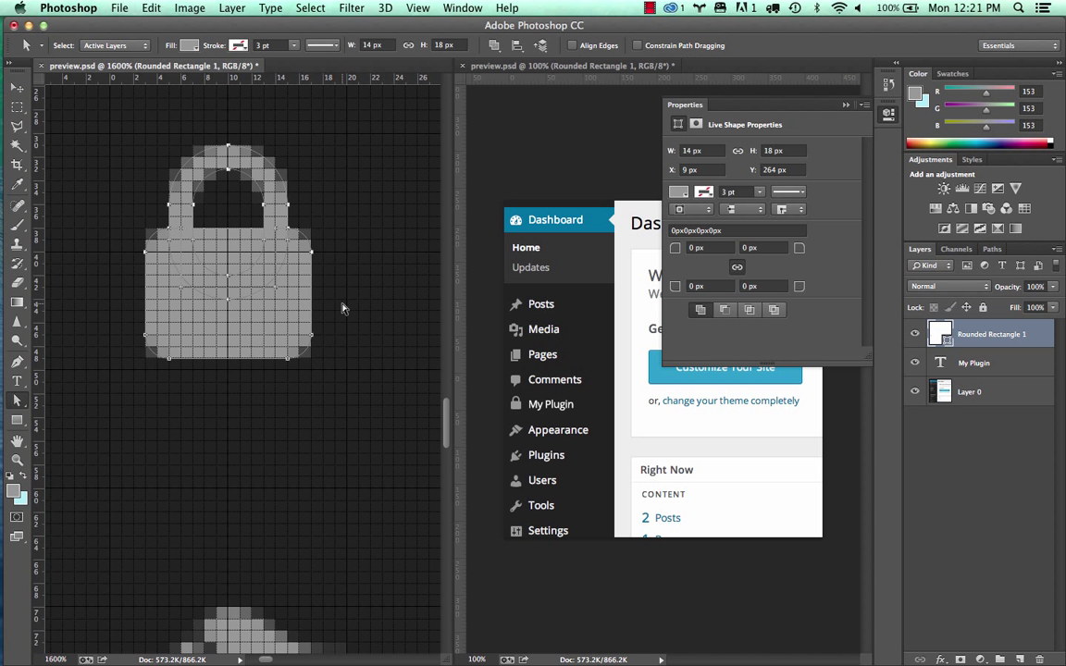
key(Down)
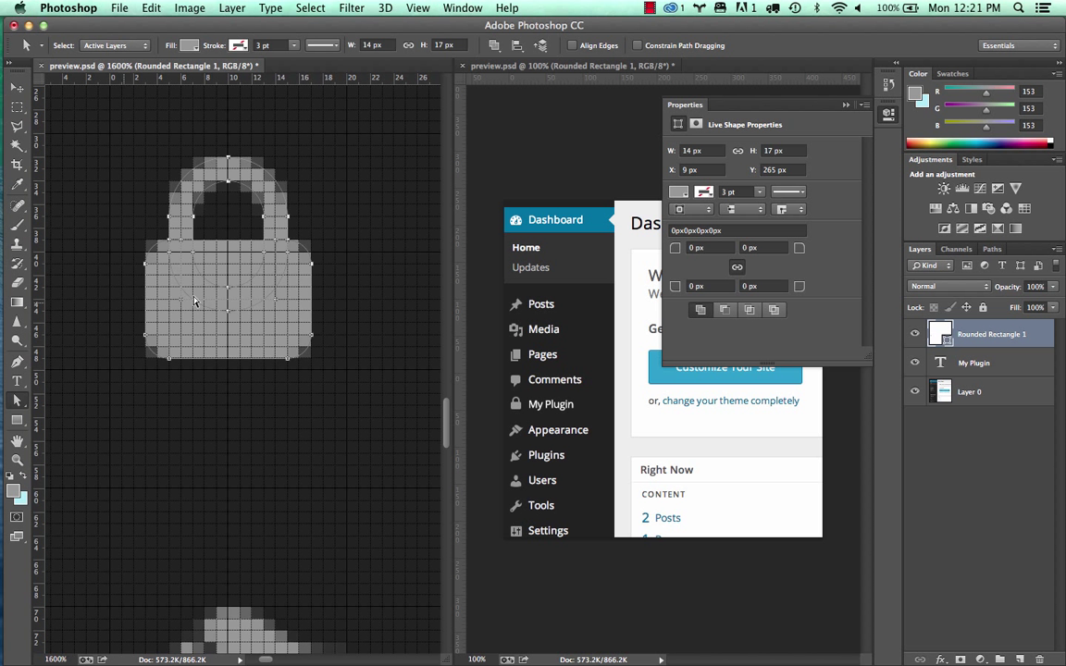
key(Escape)
Step: Cut a 4×4 px circular keyhole into the lock body using Subtract Front Shape
drag(17, 420, 79, 444)
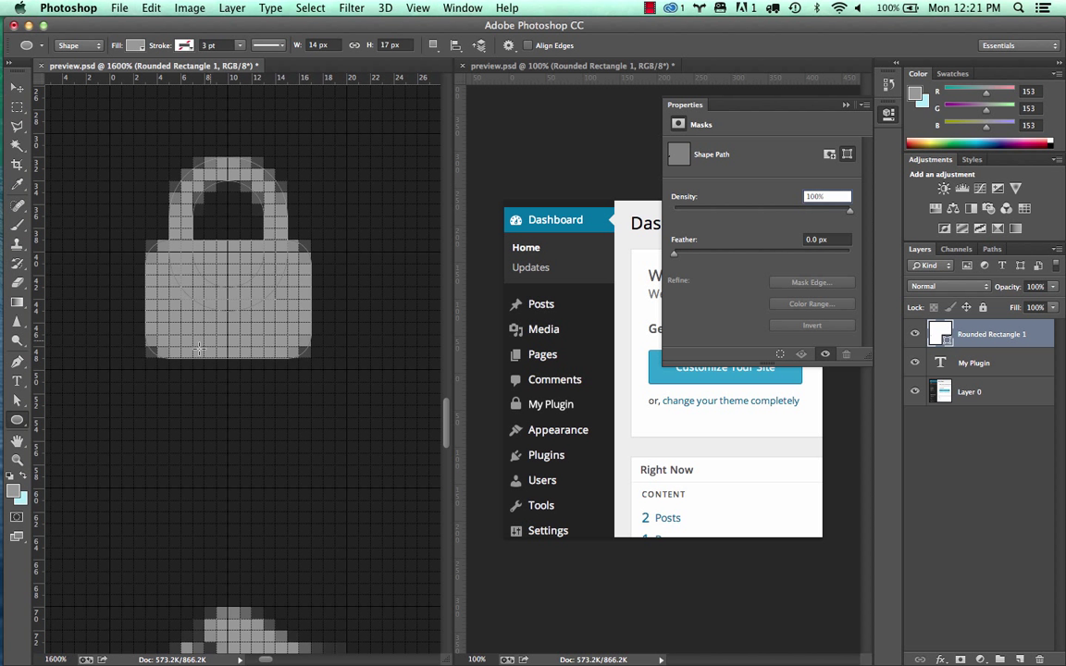
drag(207, 266, 259, 310)
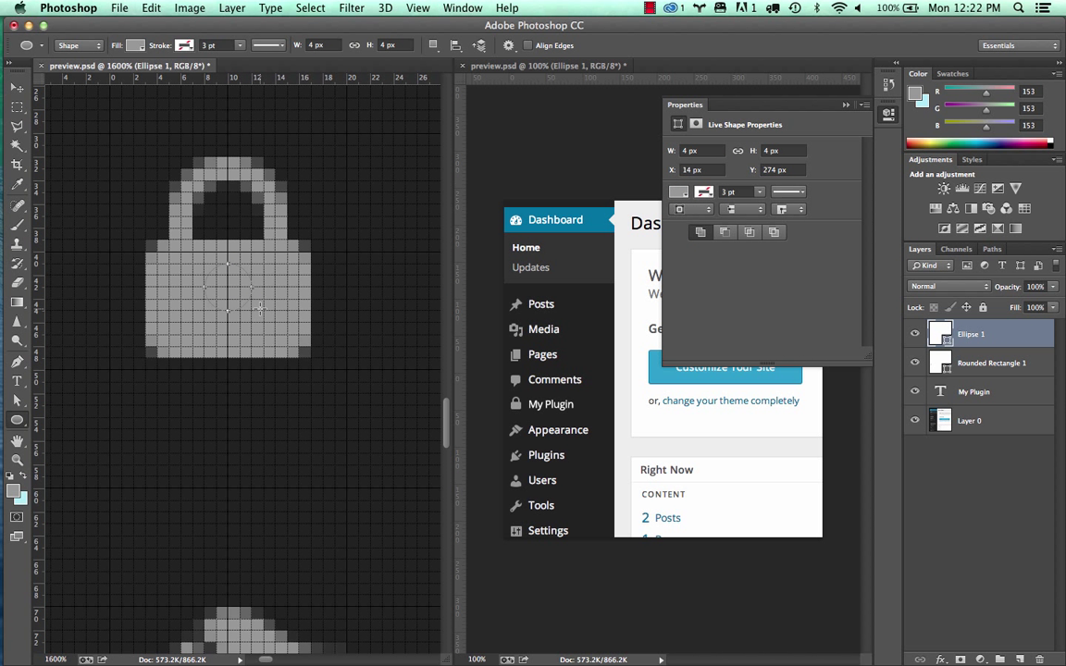
key(super+z)
click(433, 46)
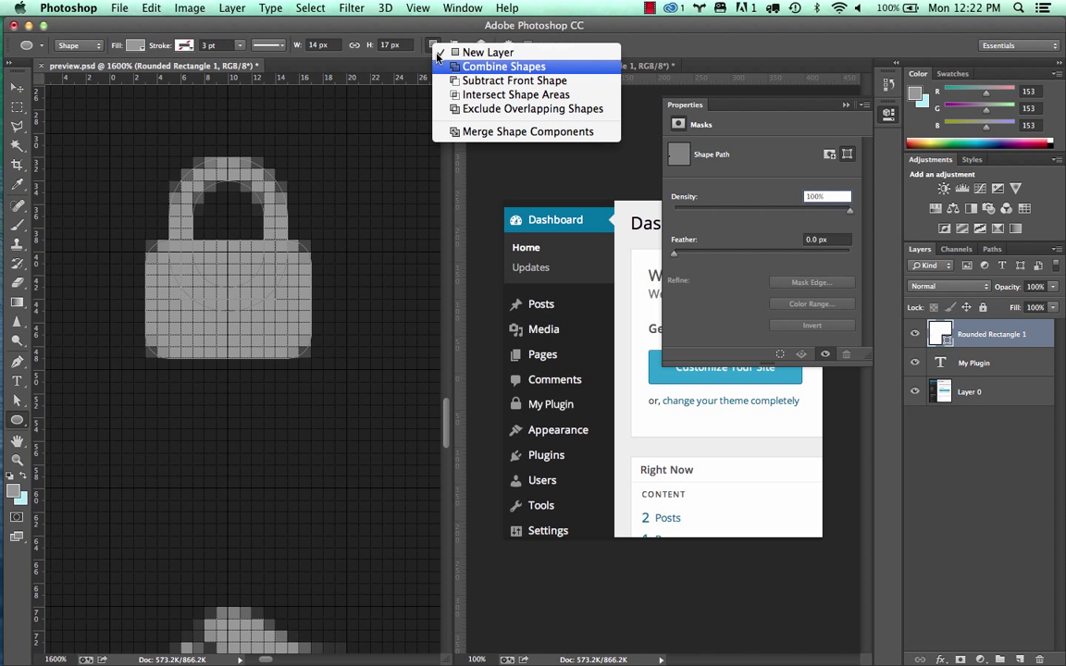
click(442, 80)
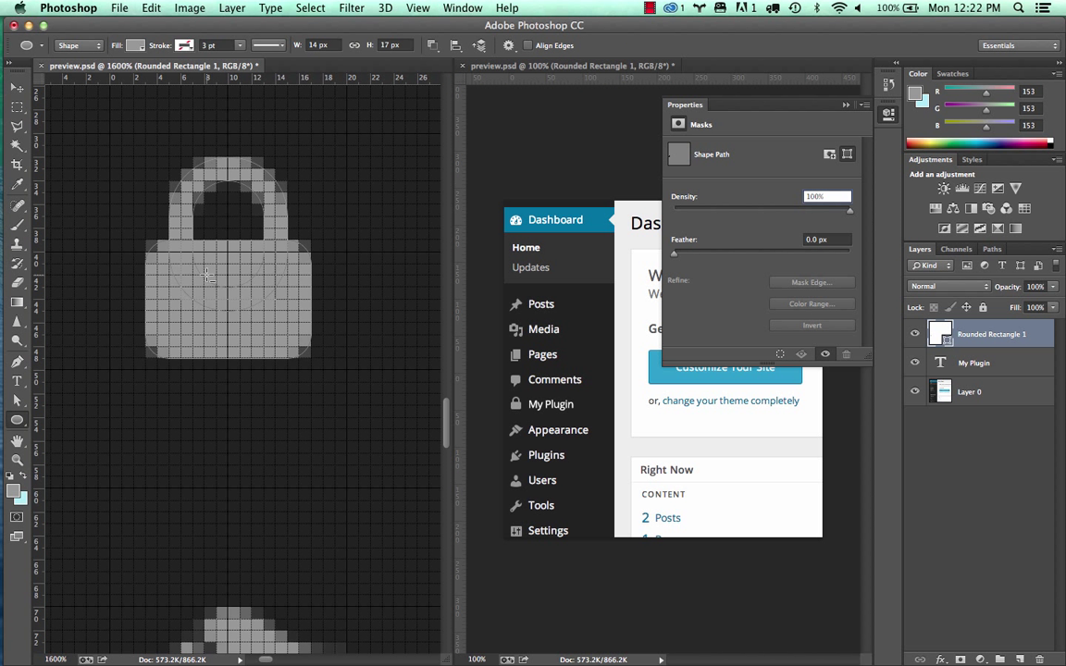
drag(206, 264, 255, 305)
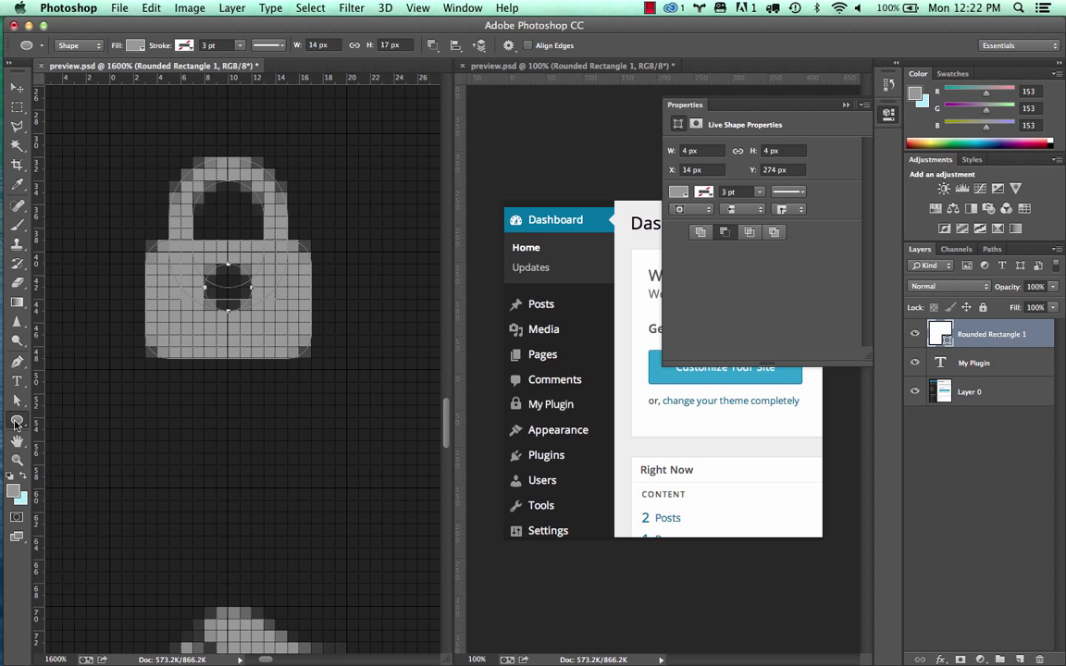
Step: Cut a 2×3 px rectangular slot below the circle and open the lock's fill Color Picker
click(15, 423)
drag(16, 423, 76, 416)
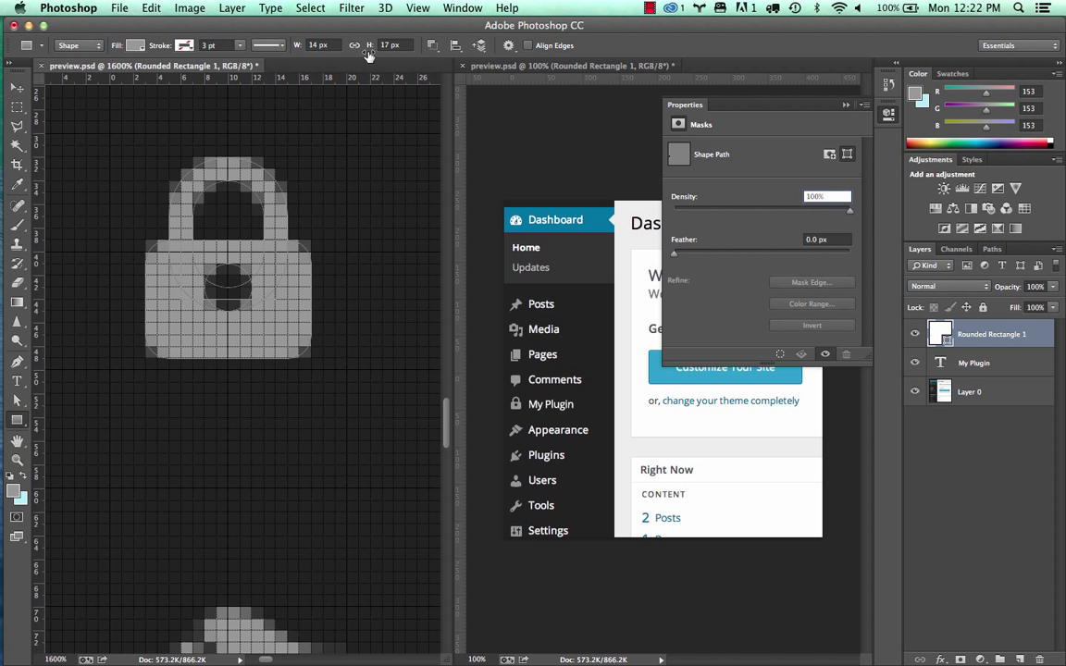
click(432, 44)
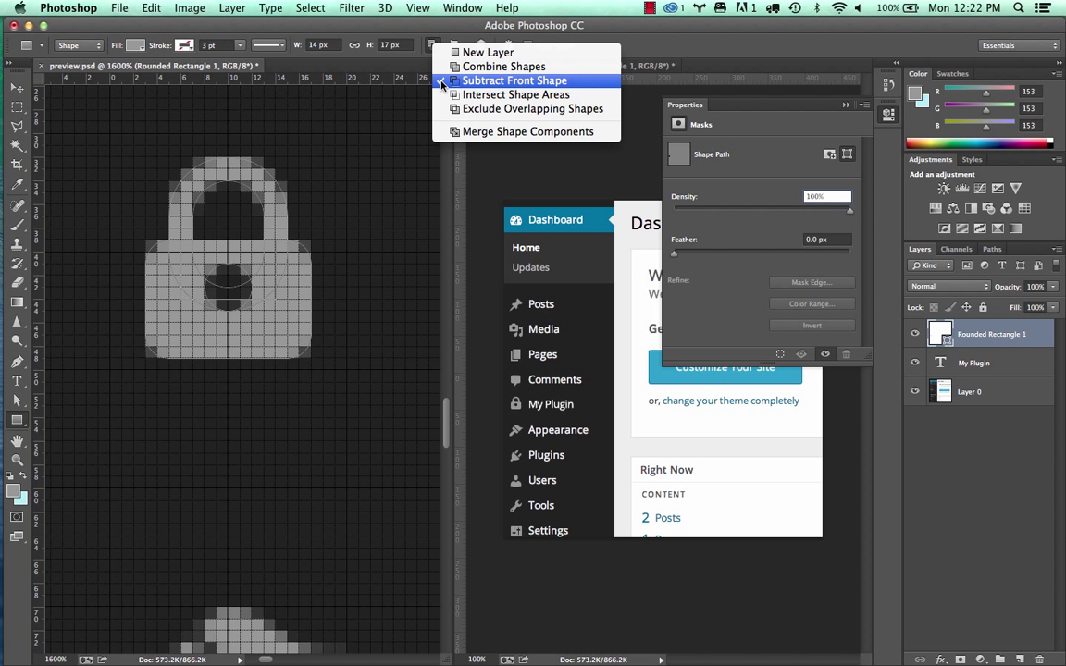
click(200, 276)
drag(209, 280, 237, 338)
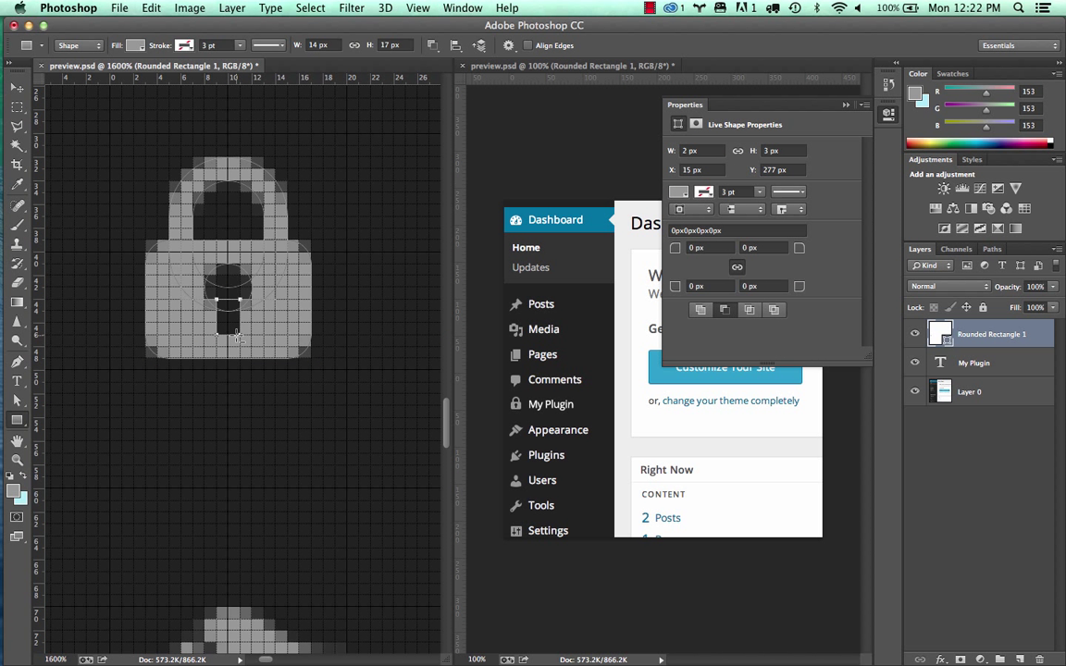
double_click(939, 333)
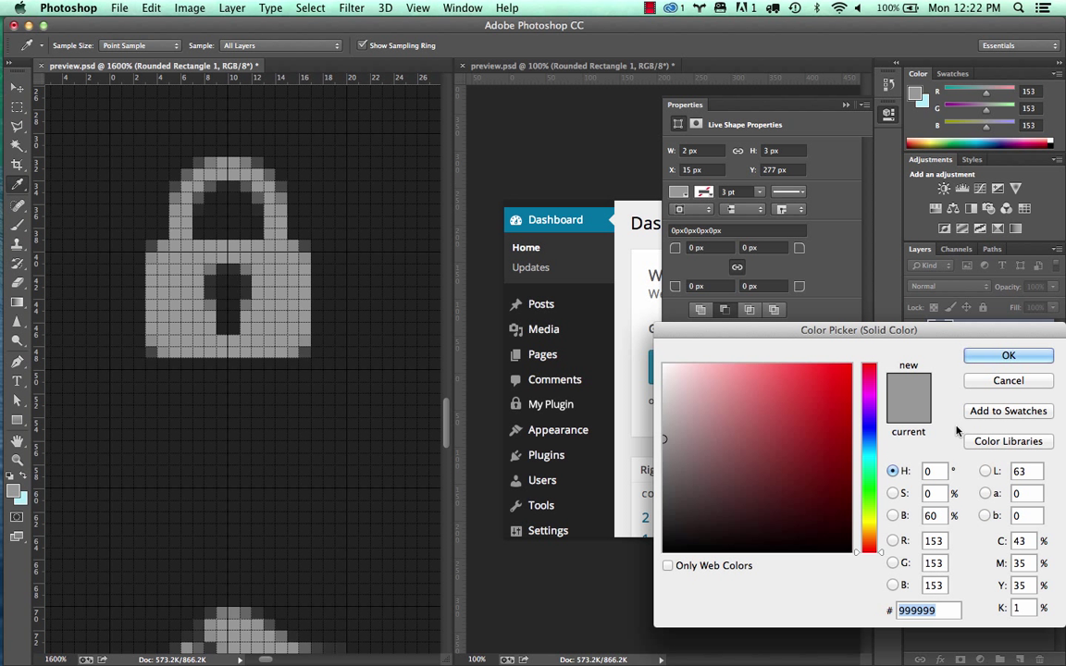
Step: Keep the #999999 grey fill and marquee-select the entire lock path
click(974, 359)
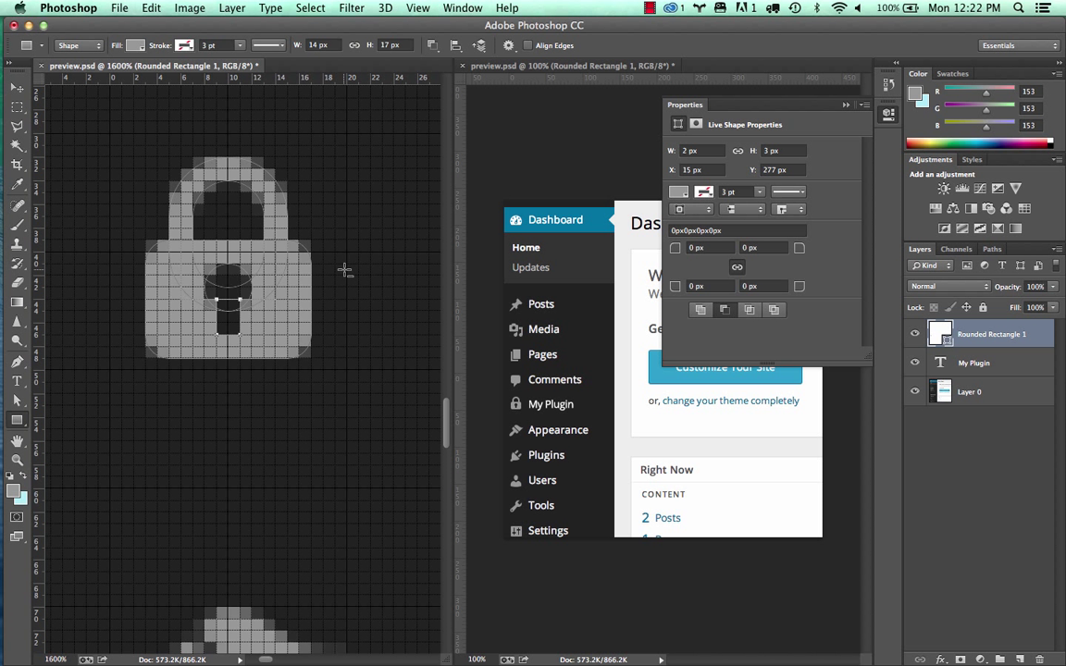
key(Return)
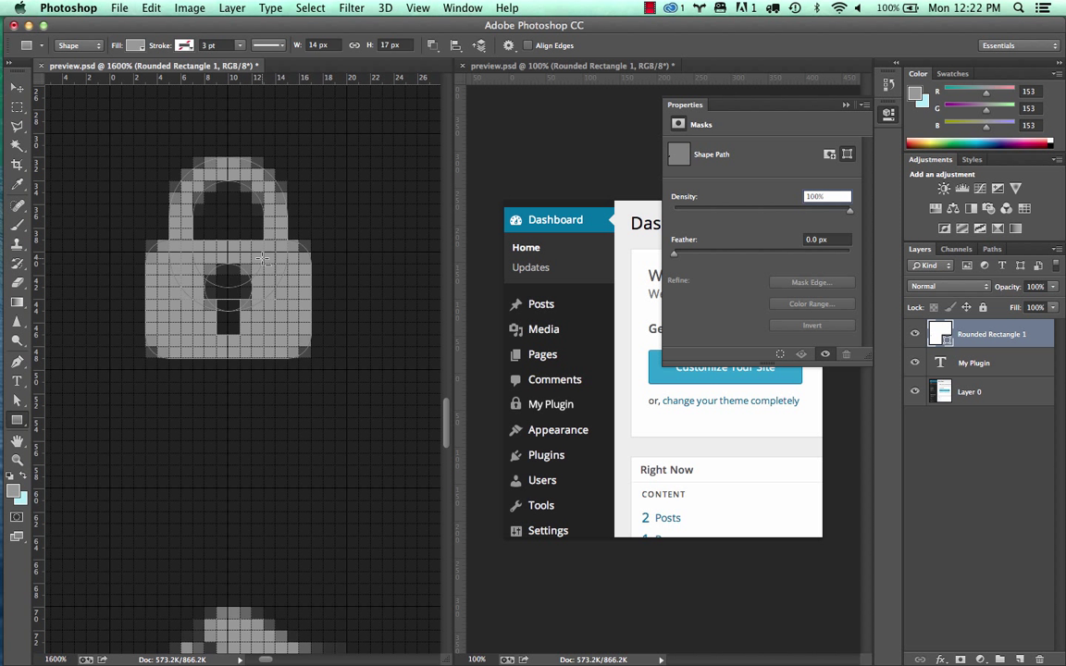
click(13, 404)
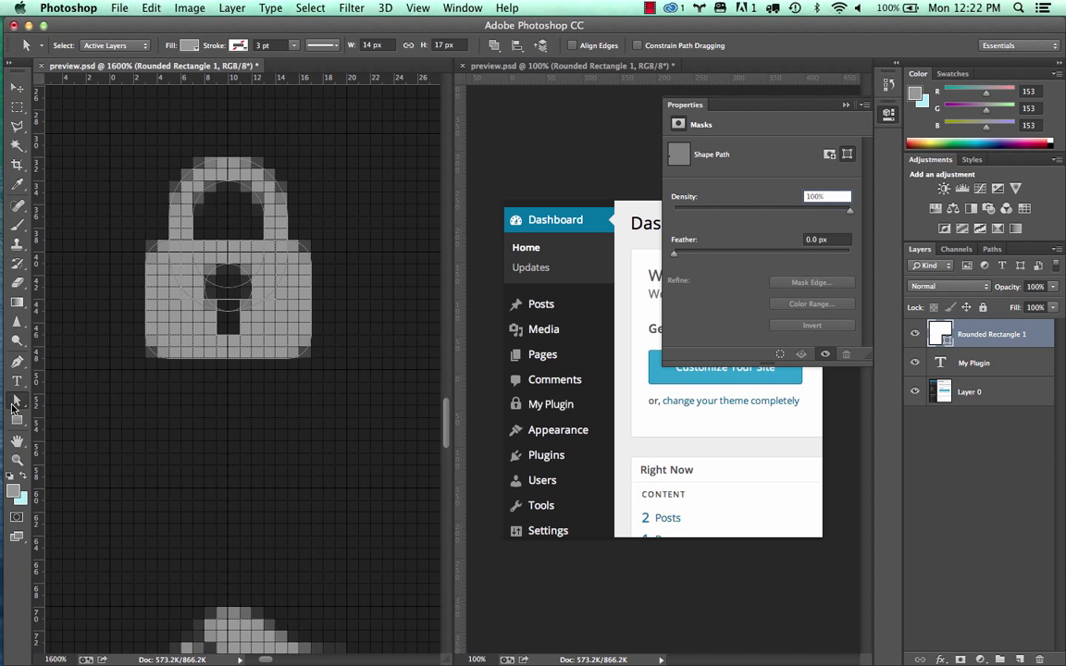
drag(98, 142, 371, 397)
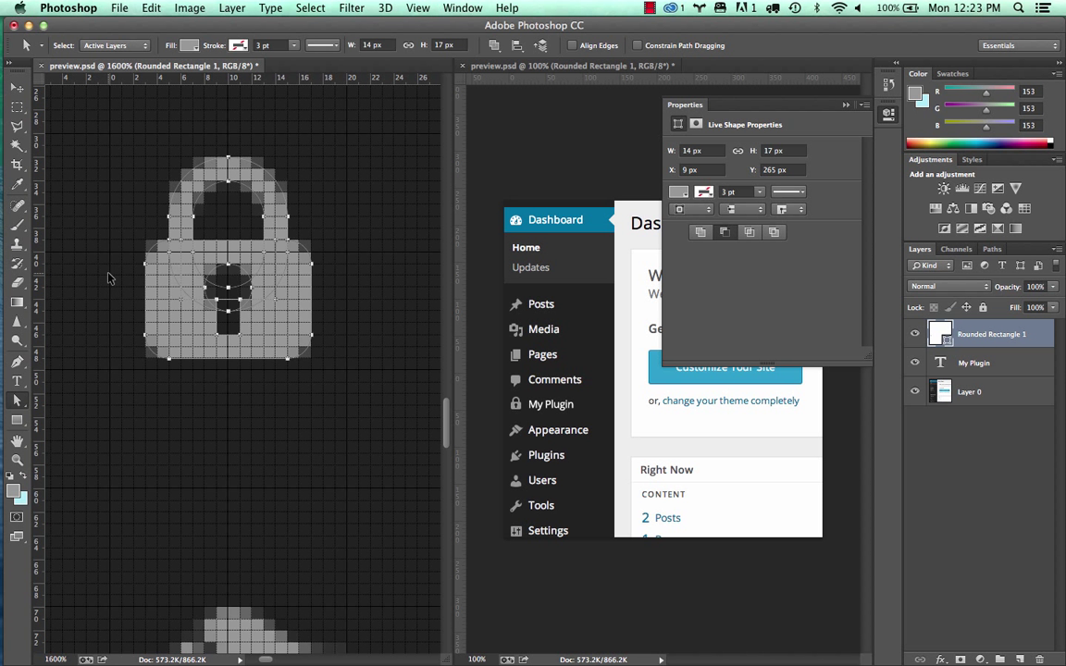
Step: Launch Illustrator CC through system search with 'ill'
key(super+space)
text(ill)
key(Return)
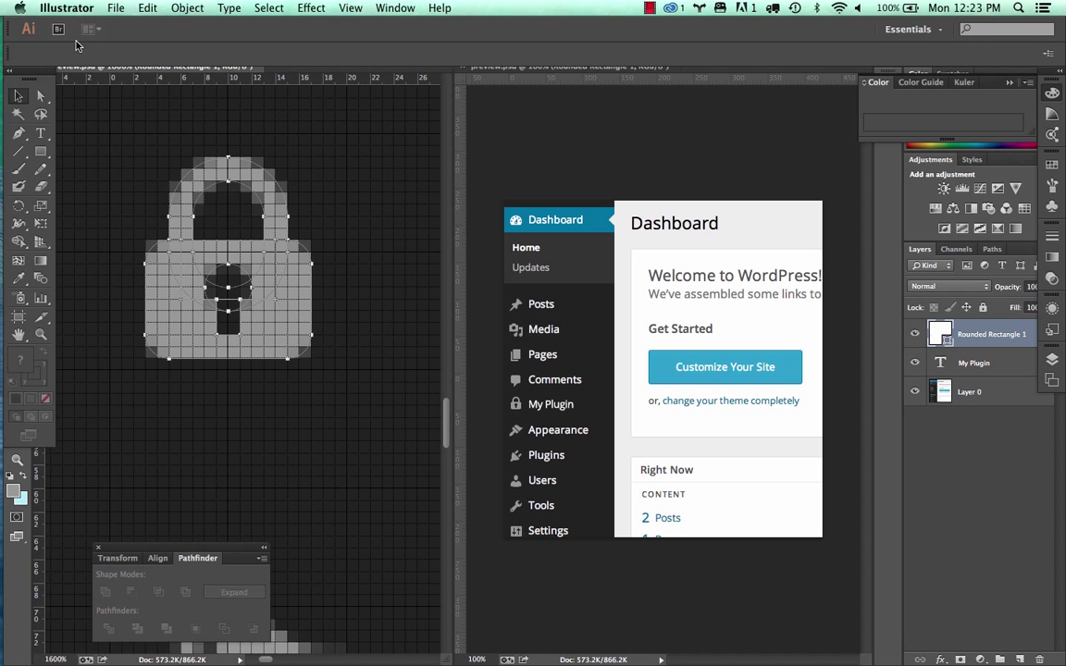
Step: Create a new 20 × 20 px document measured in pixels with RGB colour mode
click(110, 9)
click(119, 26)
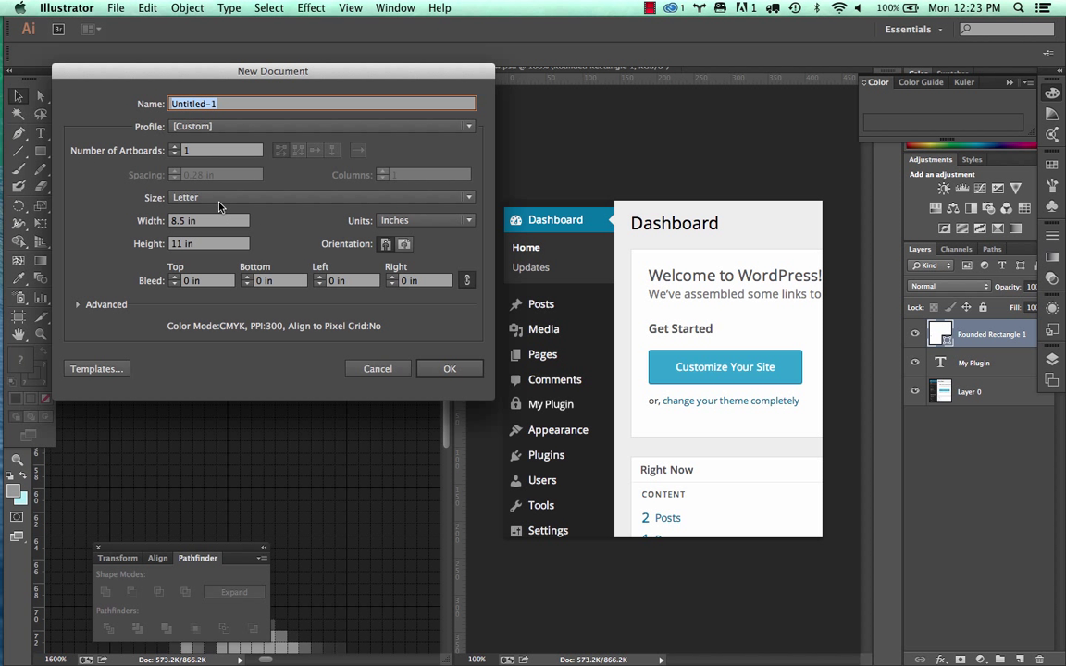
click(416, 224)
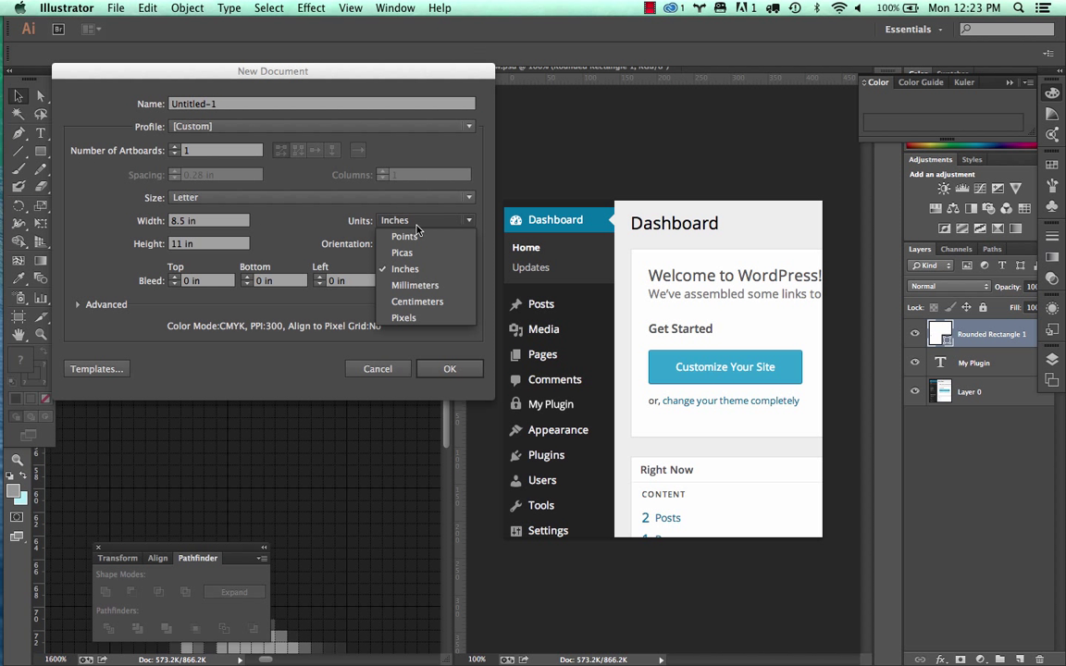
click(405, 318)
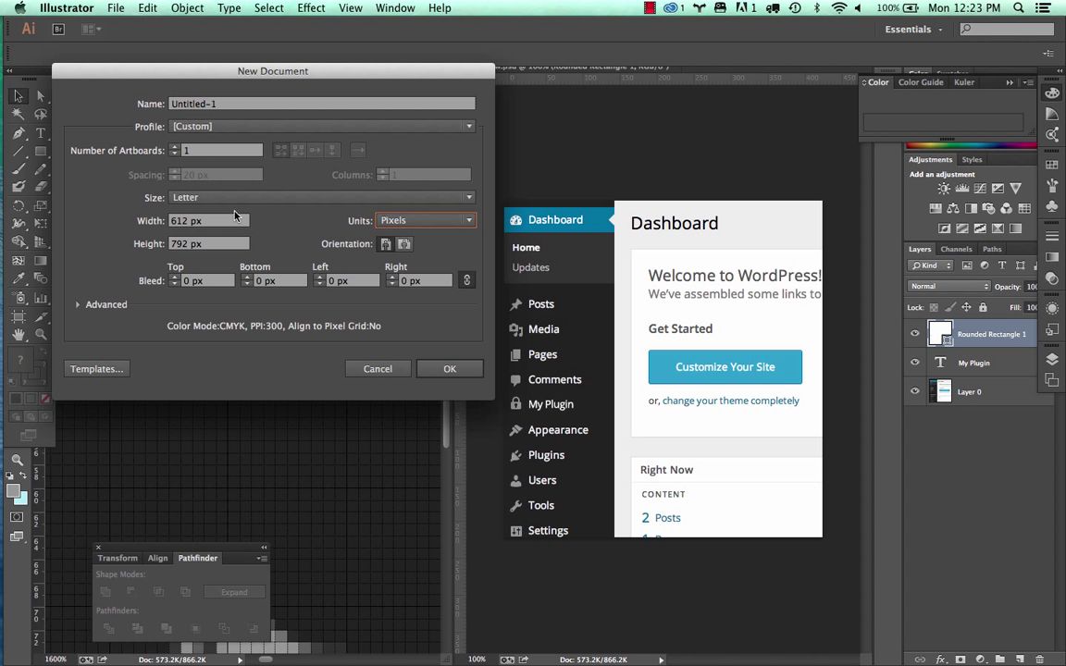
drag(235, 219, 144, 213)
text(20)
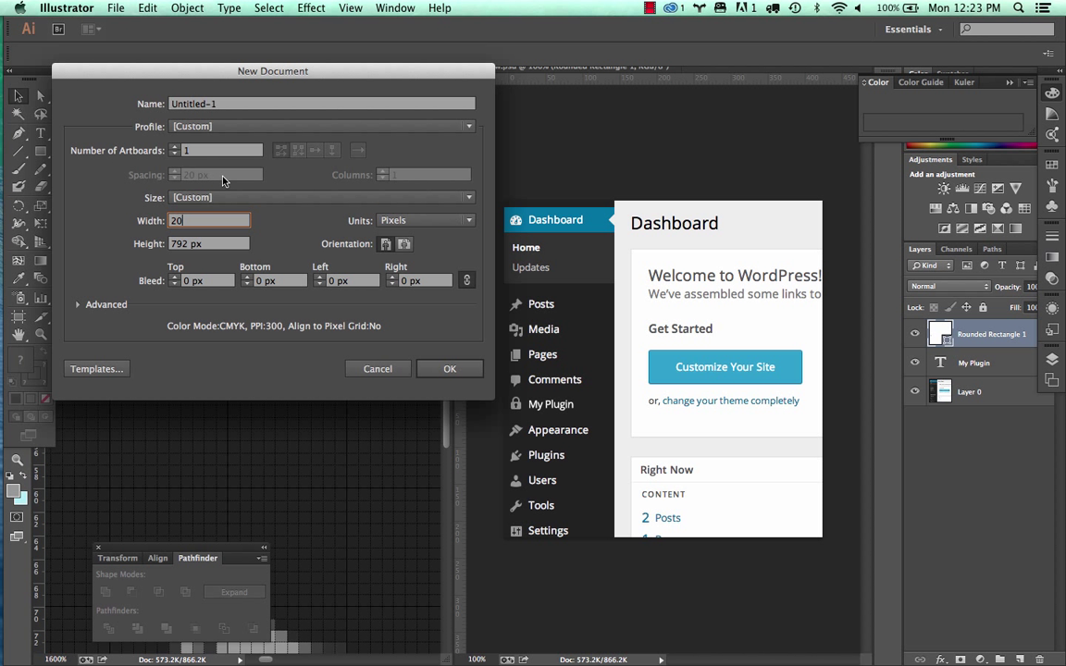
key(Tab)
text(20)
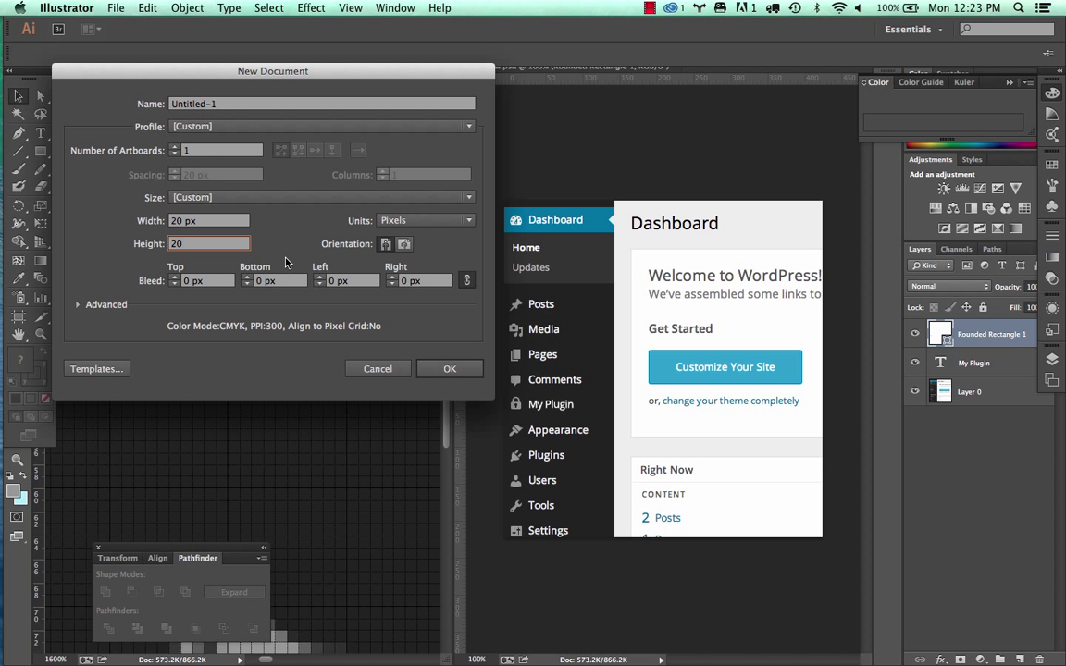
click(80, 305)
click(223, 329)
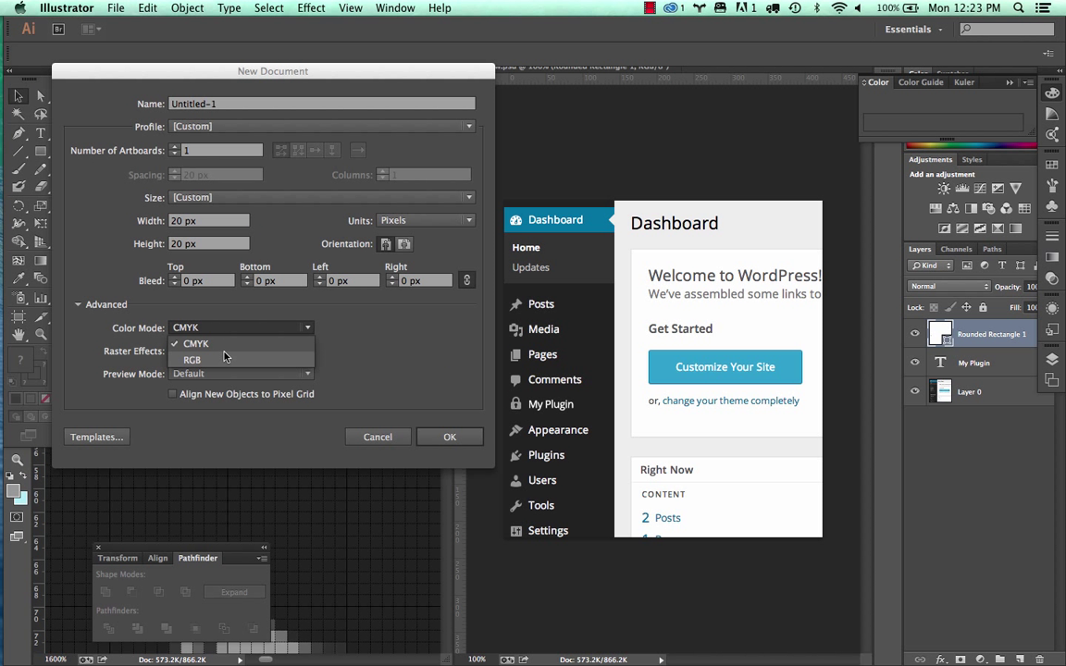
click(248, 359)
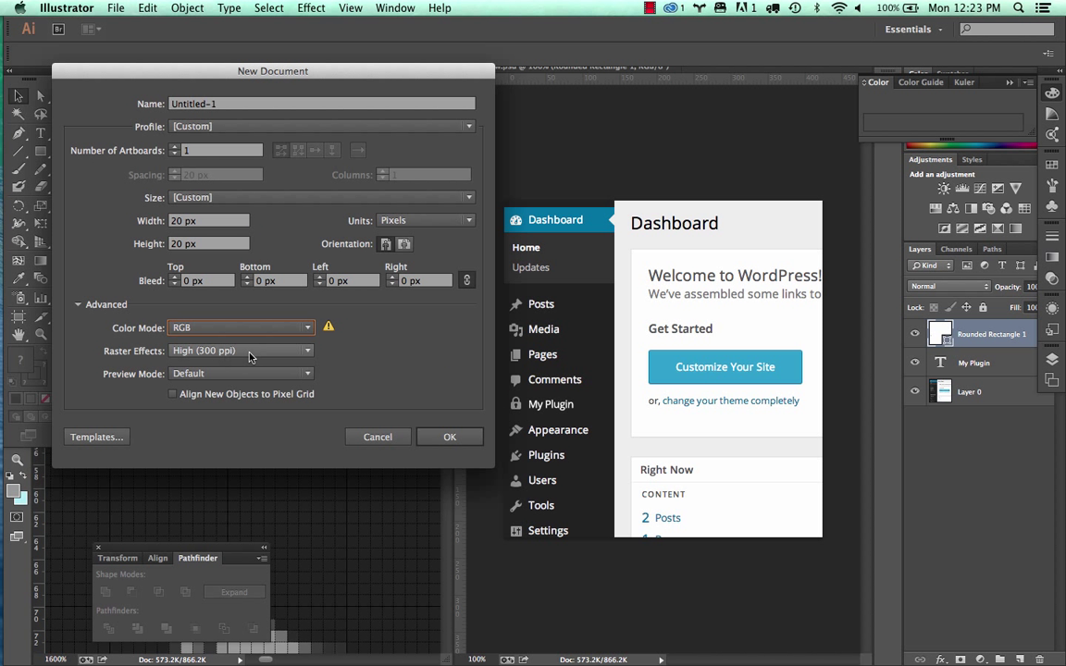
click(463, 438)
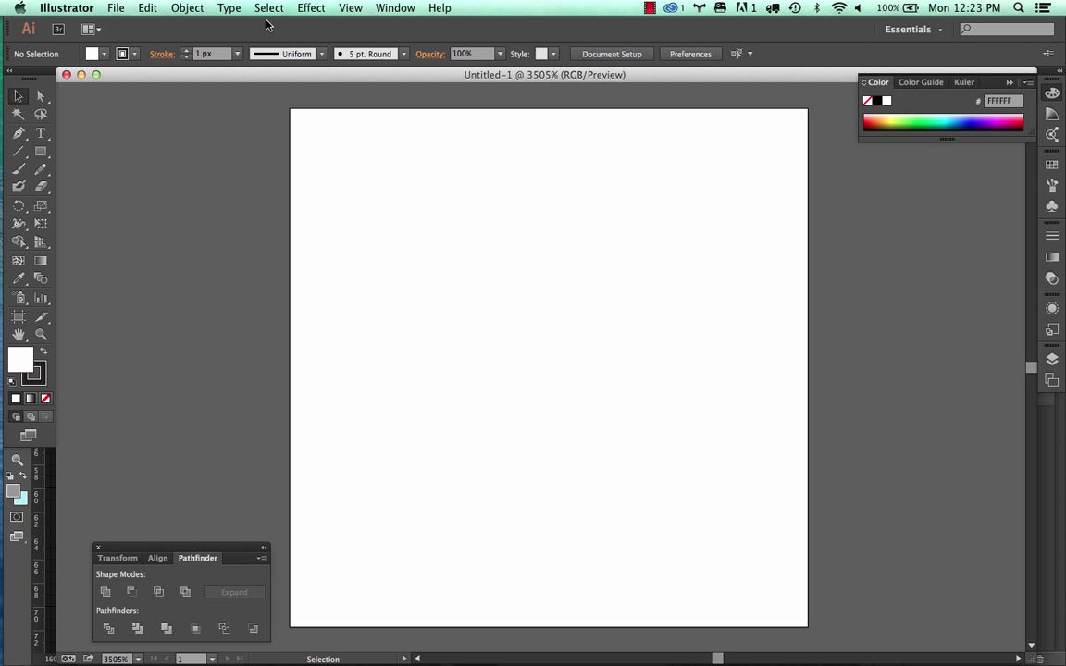
Step: Show the grid and confirm Guides & Grid at 10 px gridlines with 10 subdivisions
click(348, 8)
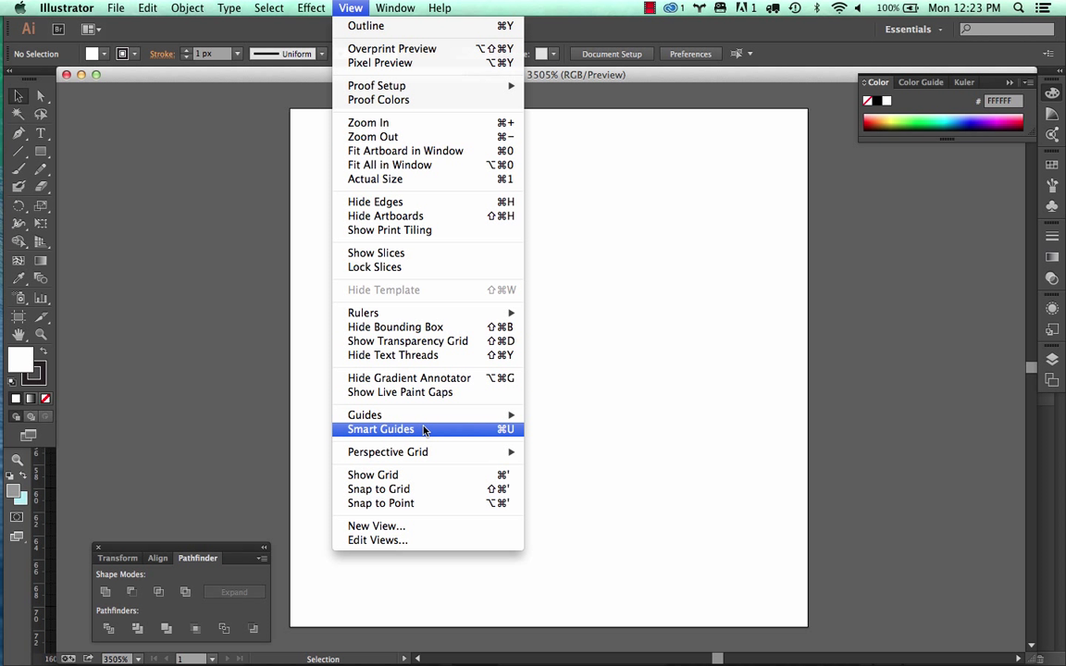
click(427, 476)
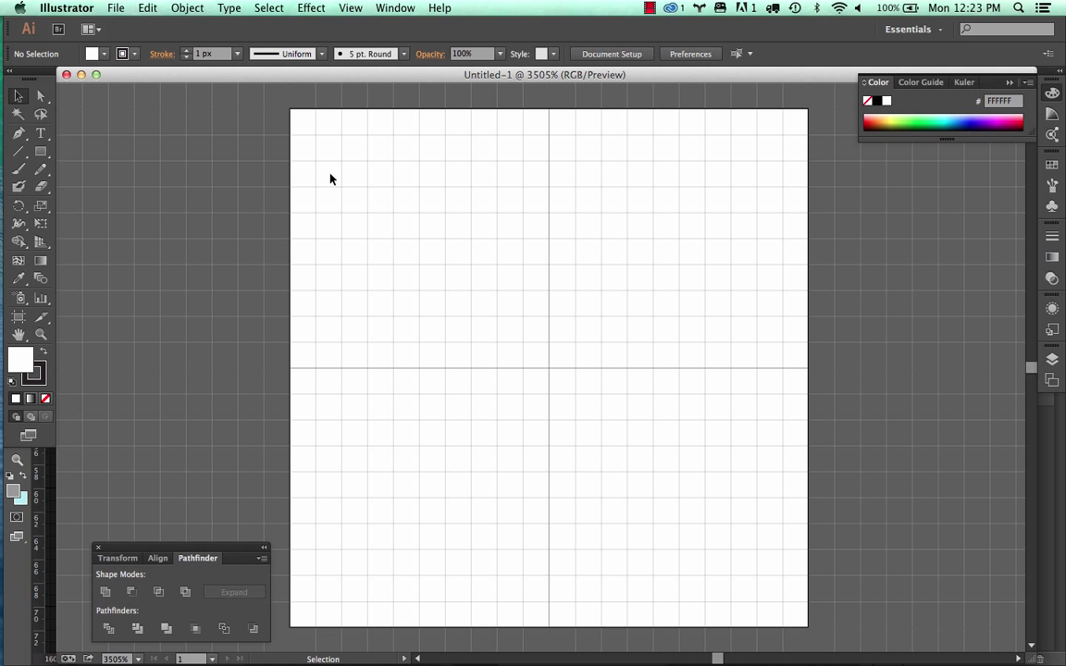
click(66, 8)
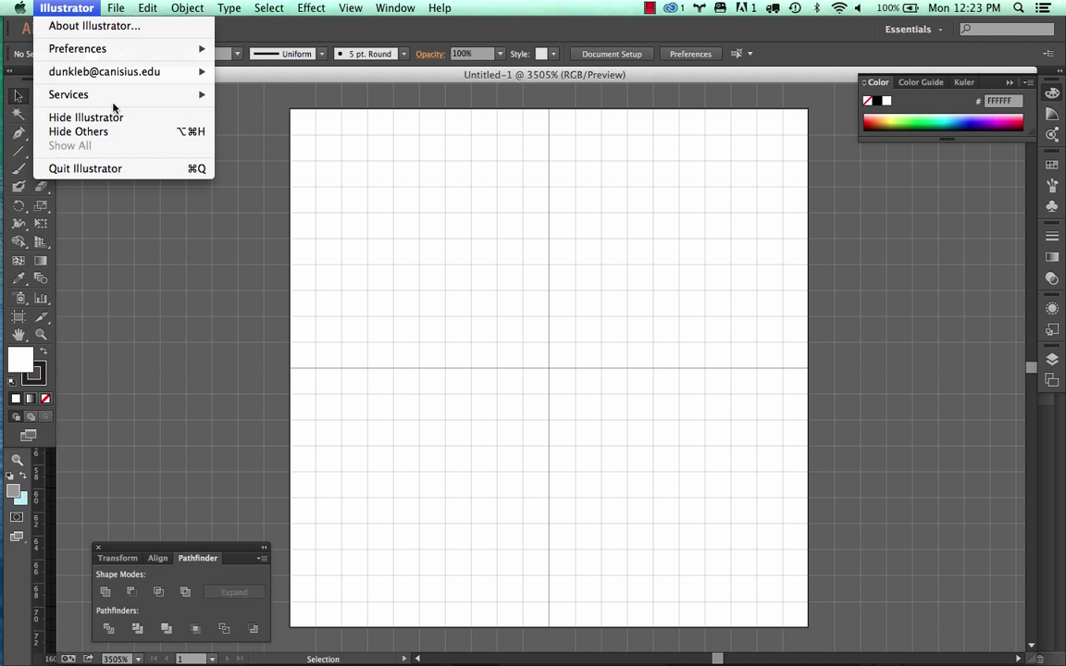
mouse_move(106, 48)
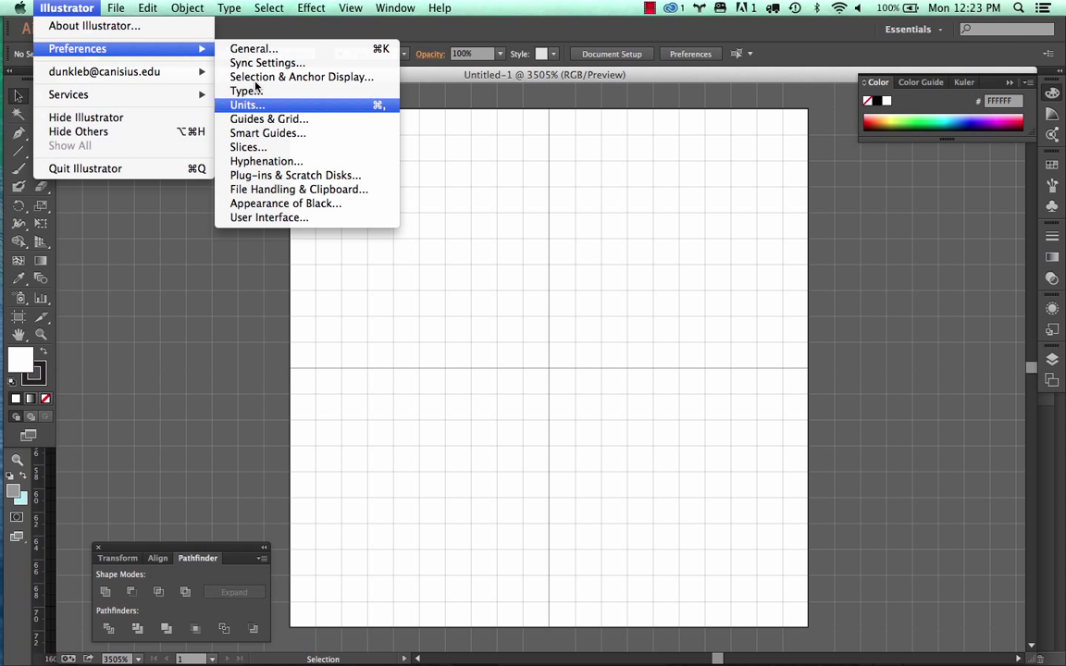
click(269, 126)
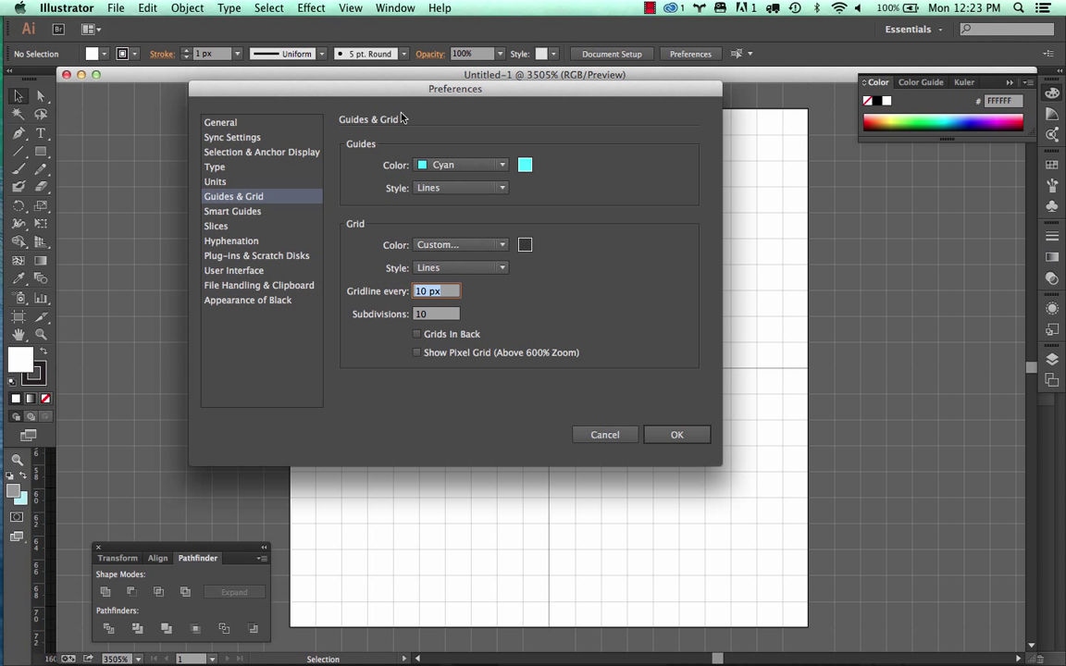
drag(402, 90, 546, 63)
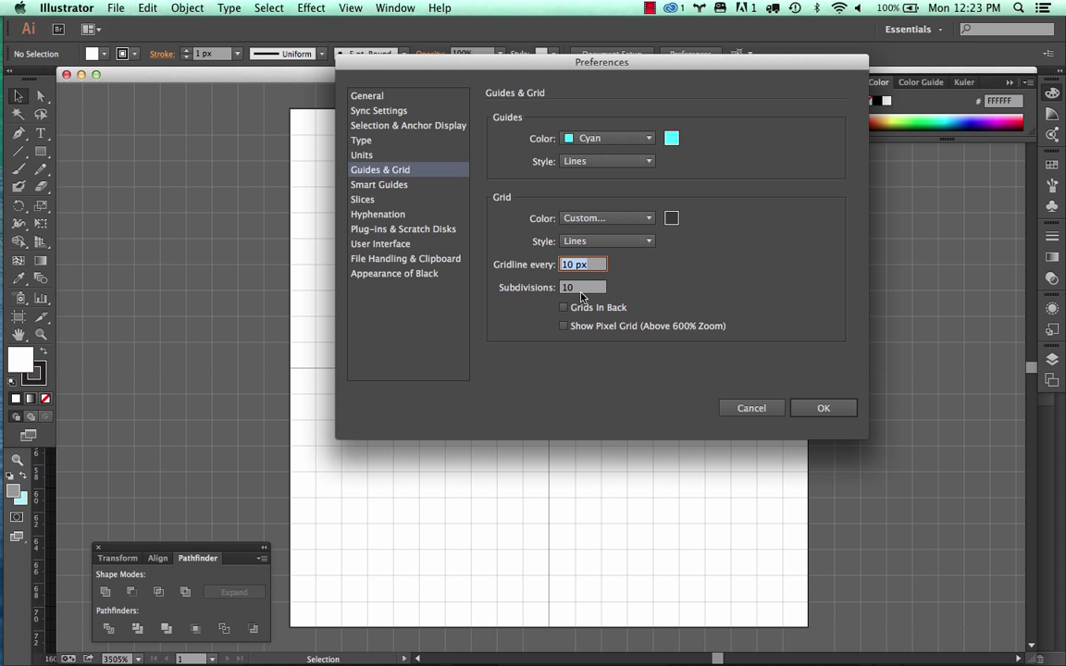
click(832, 408)
Step: Paste the lock as a fully editable compound shape and fill it with black
key(super+v)
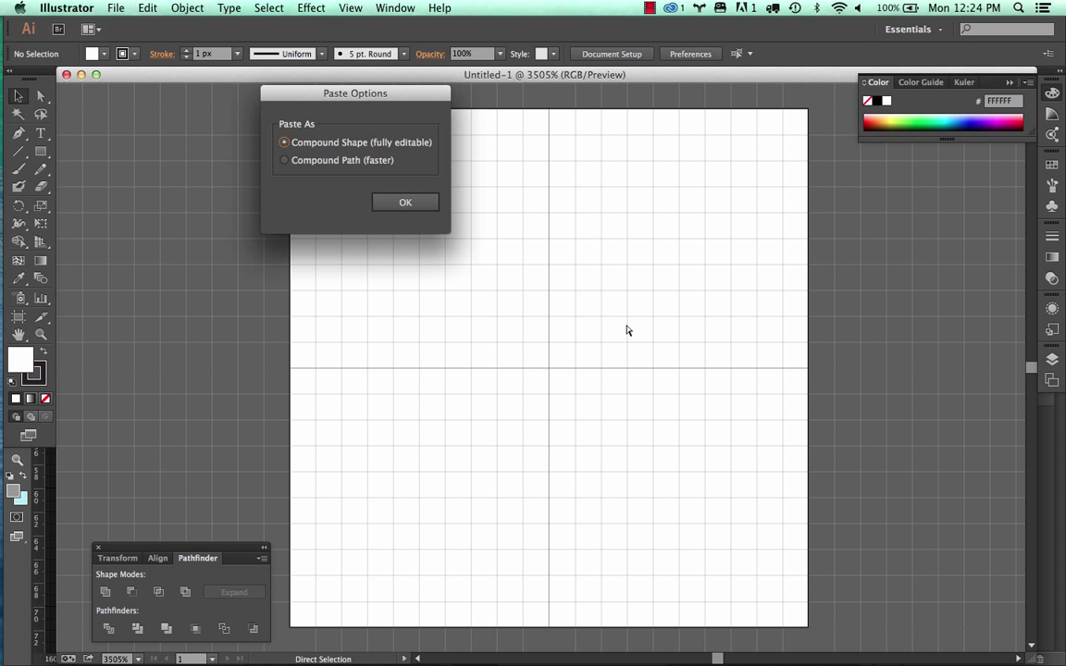
click(403, 201)
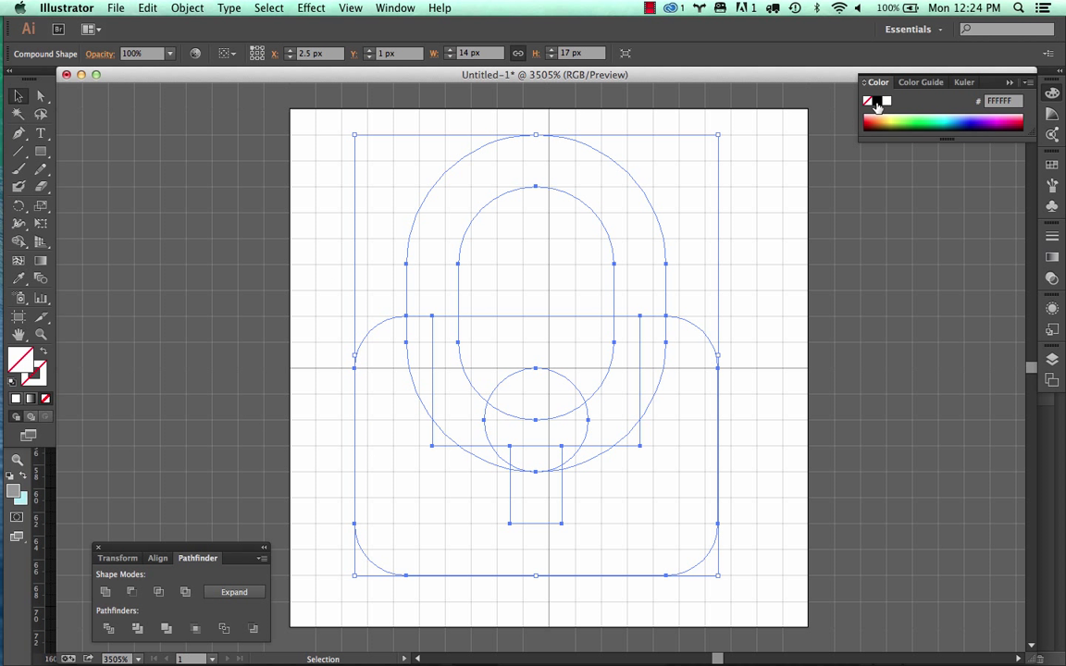
key(shift+x)
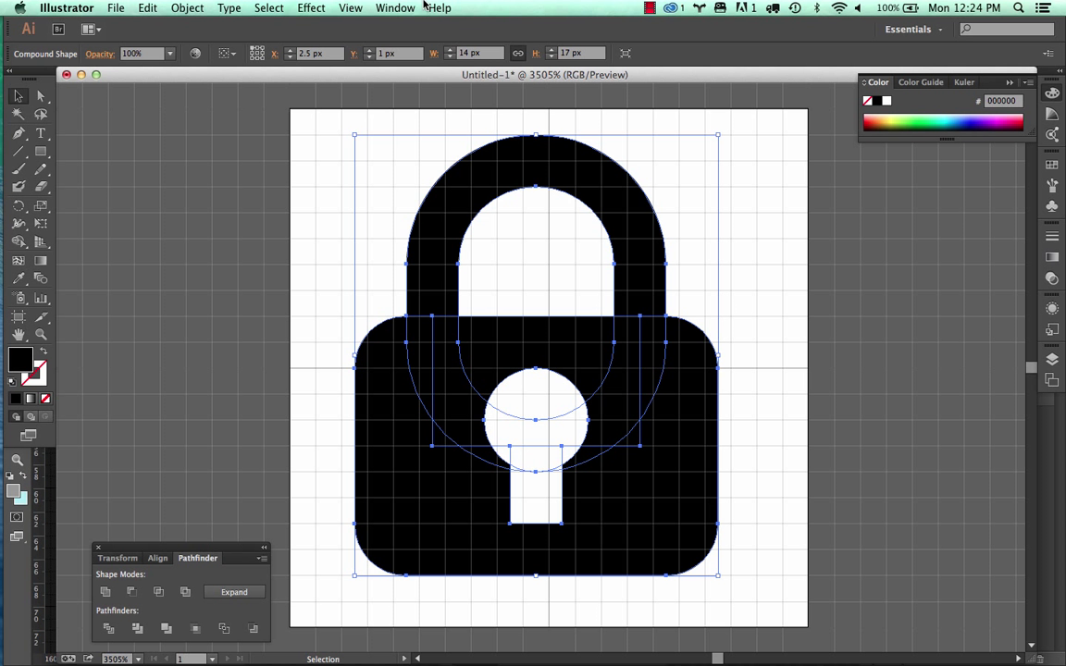
click(342, 7)
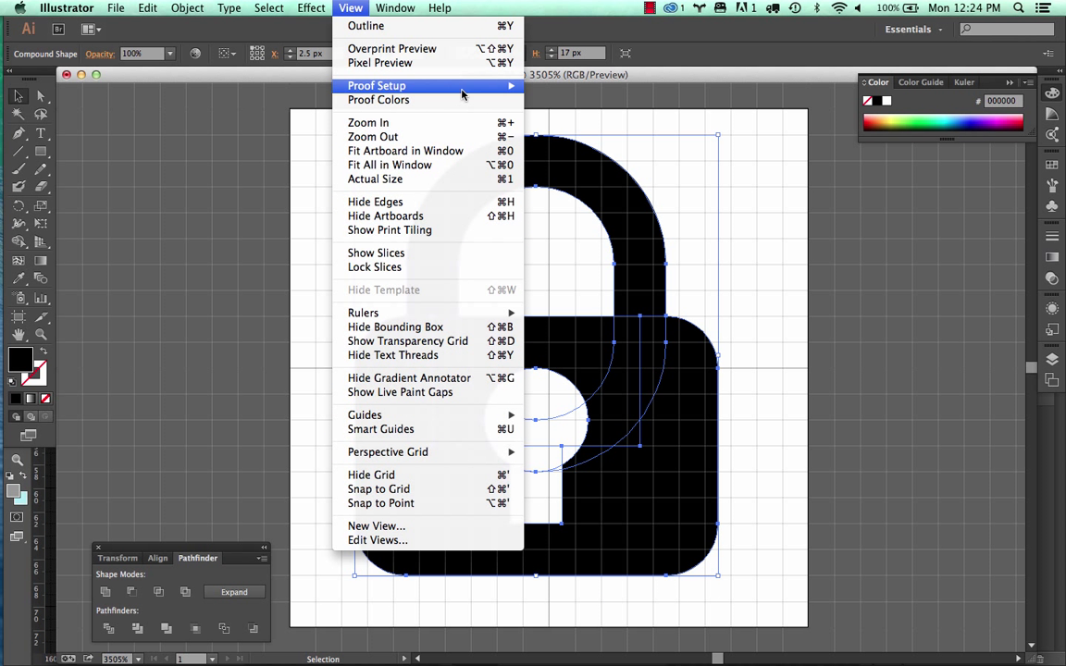
Step: Turn on Pixel Preview, nudge the lock half a pixel onto the grid, and Expand it
click(422, 61)
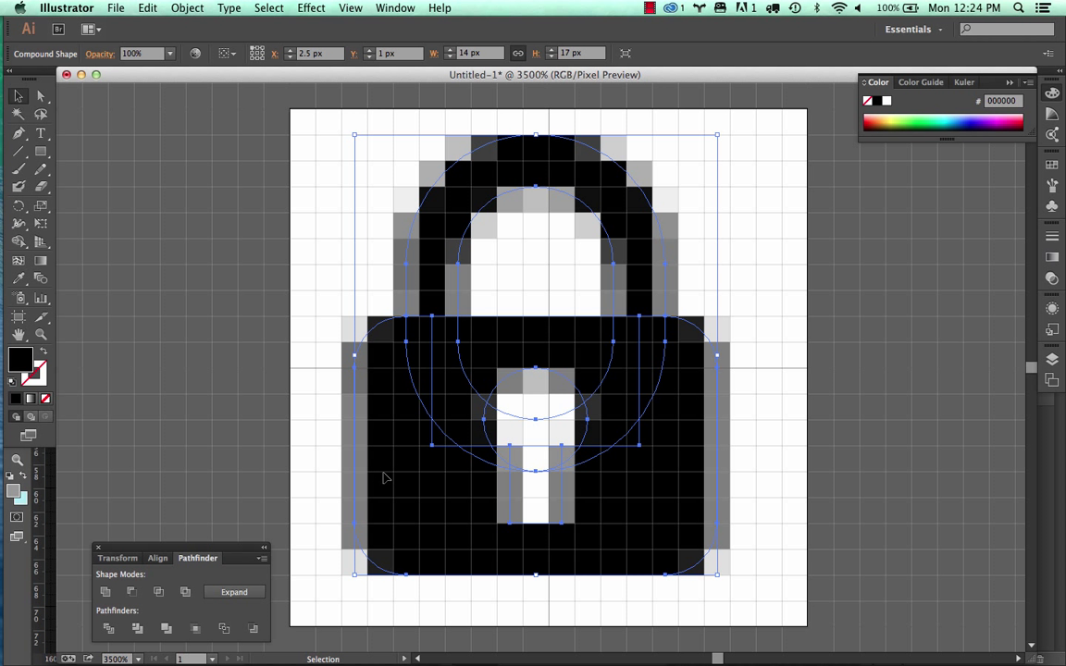
drag(383, 477, 400, 484)
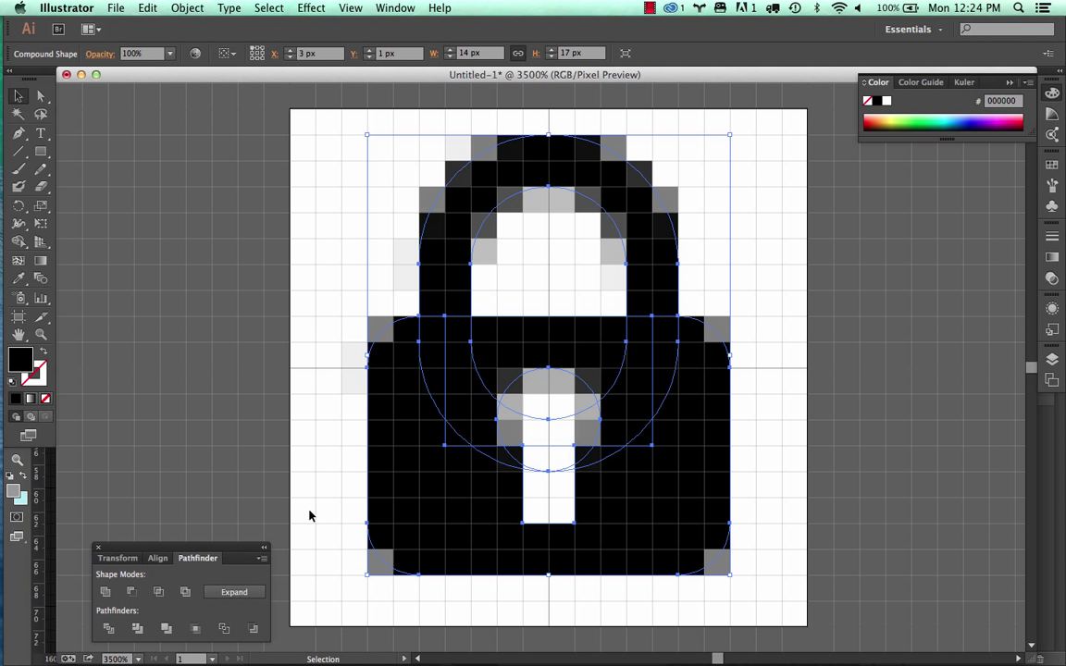
click(224, 592)
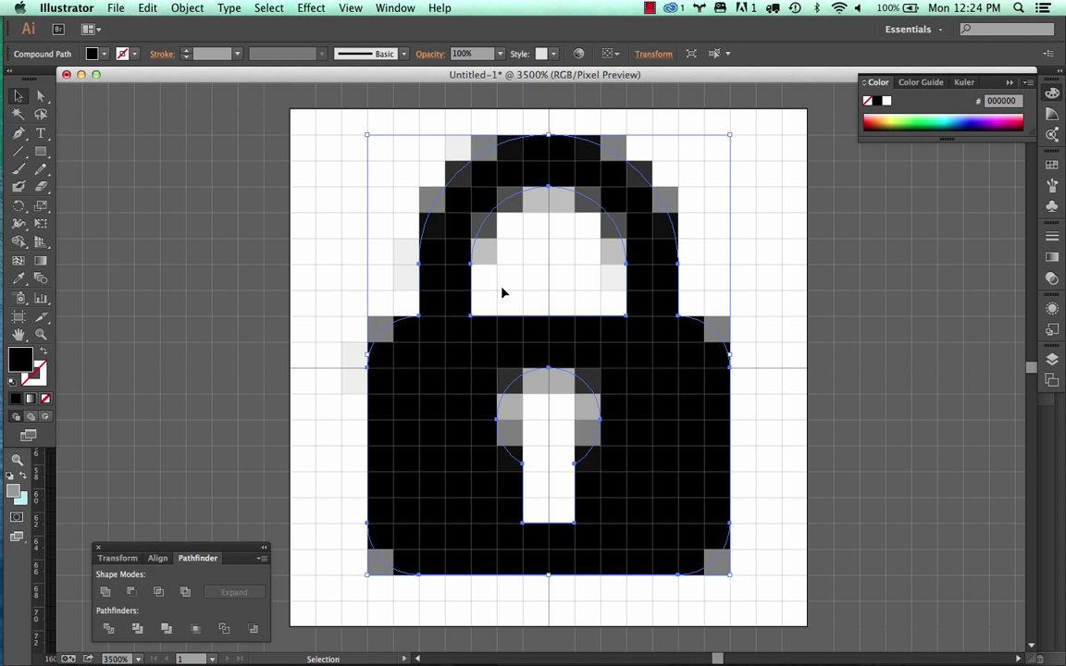
click(306, 432)
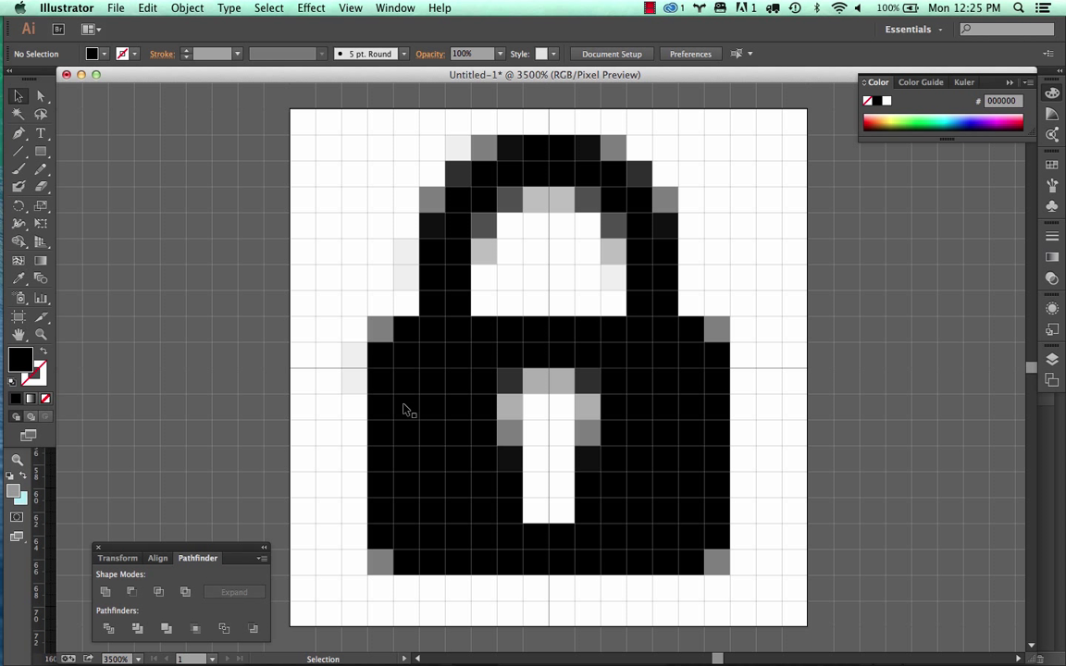
Step: Save the artwork as icon.svg in SVG format with the SVG 1.1 profile
click(116, 7)
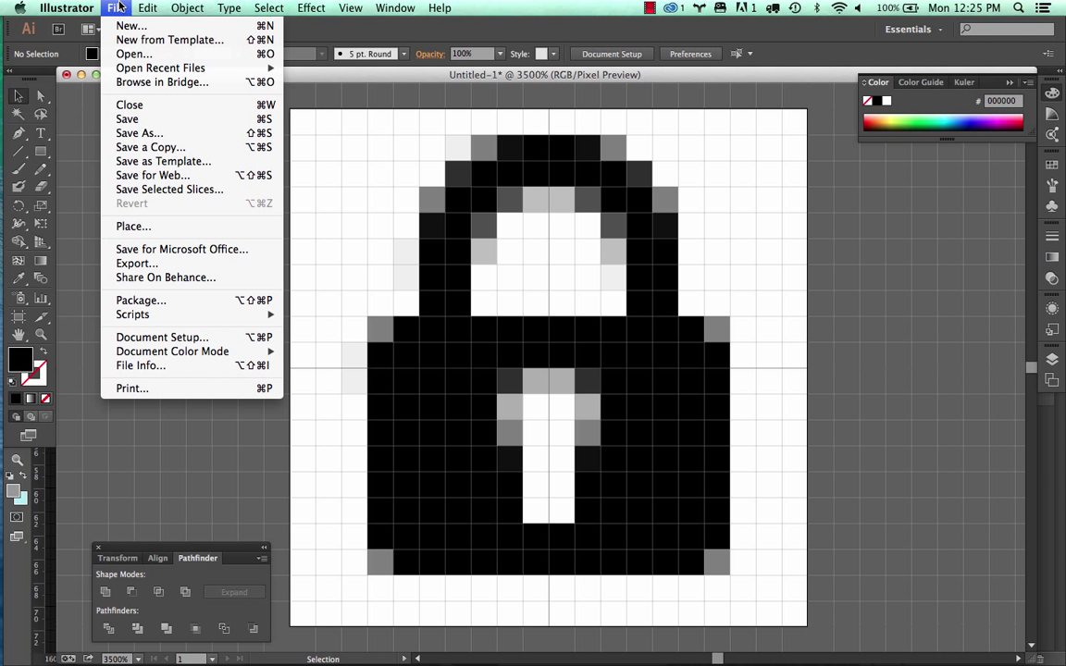
click(153, 137)
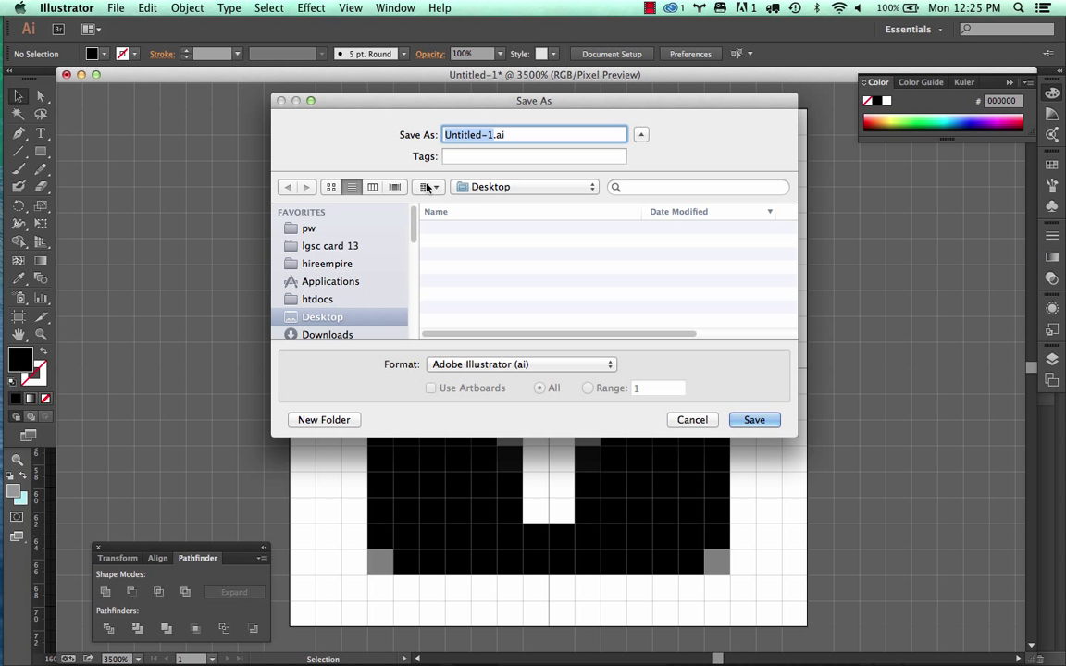
click(521, 363)
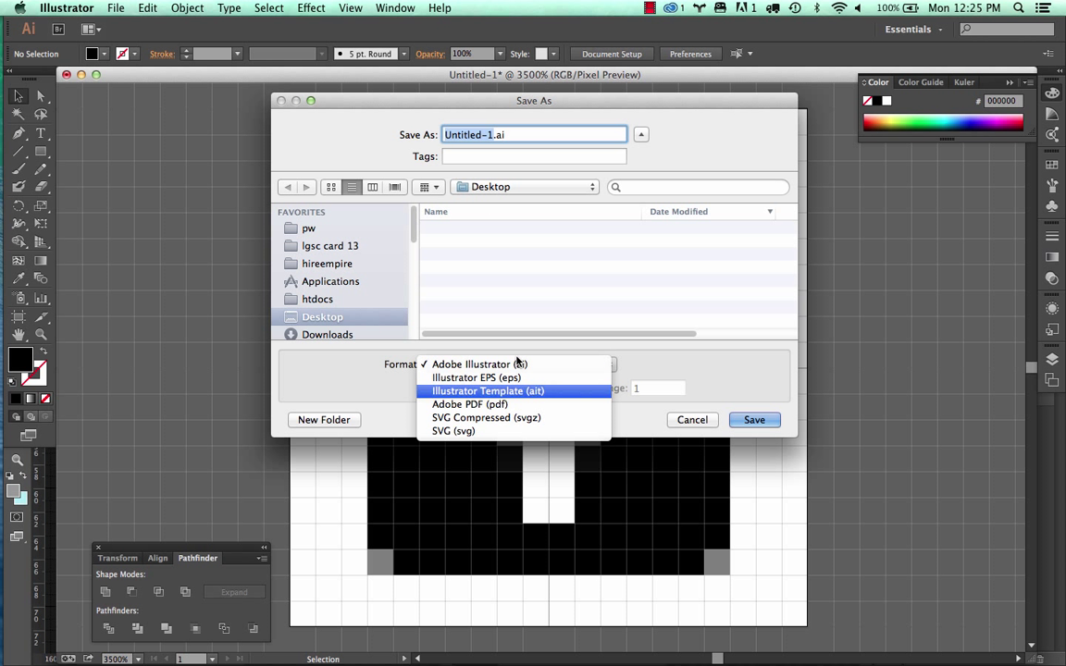
click(513, 435)
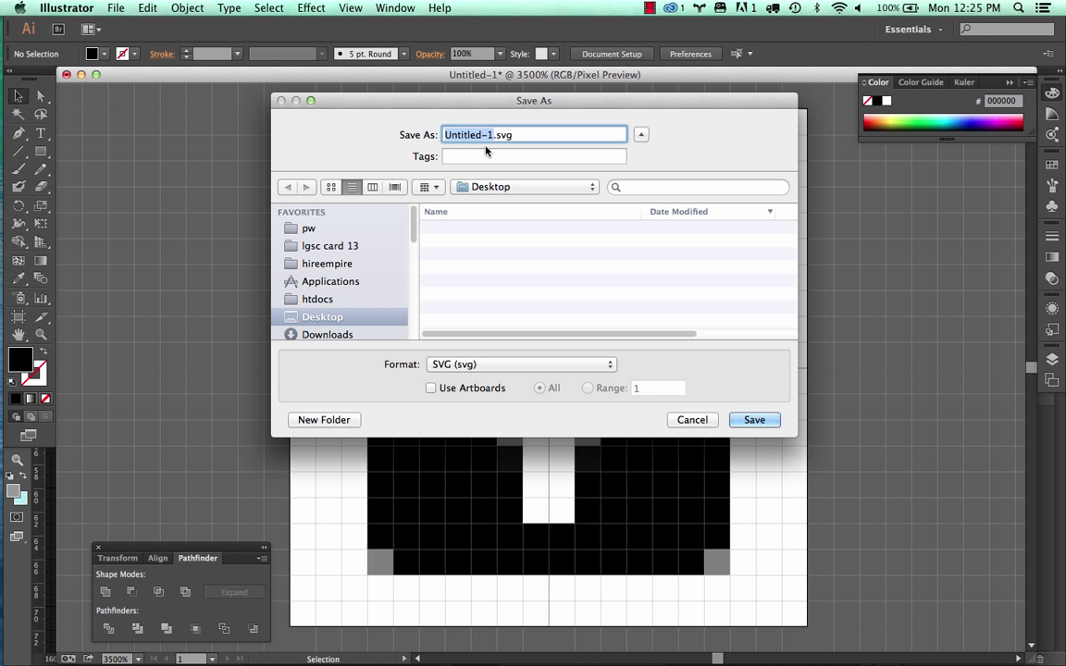
text(icon)
click(758, 422)
click(685, 389)
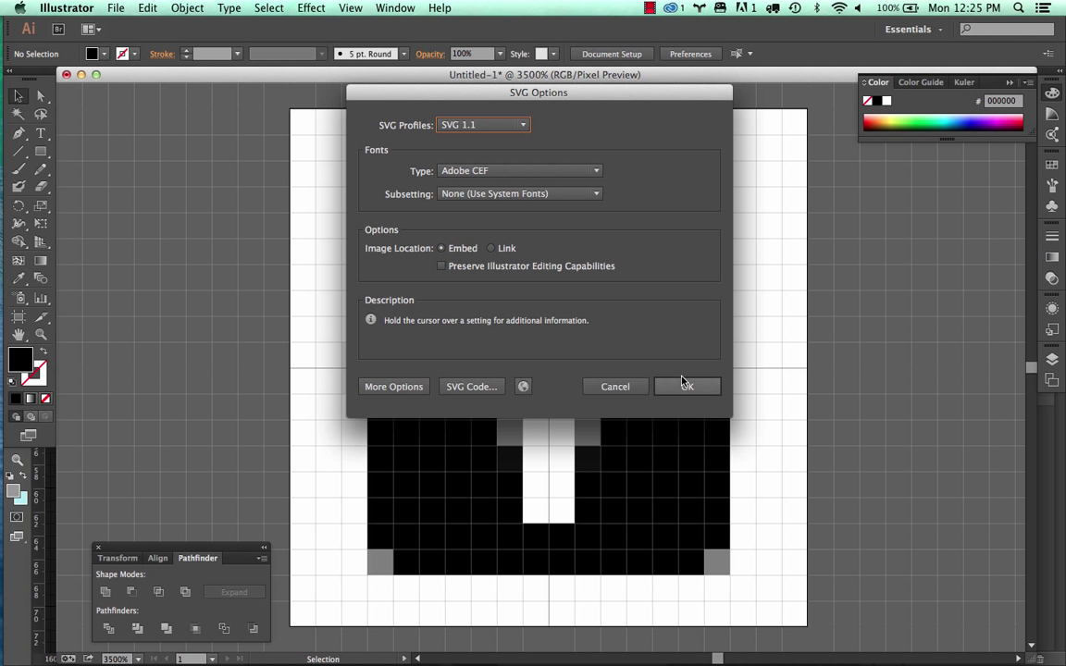